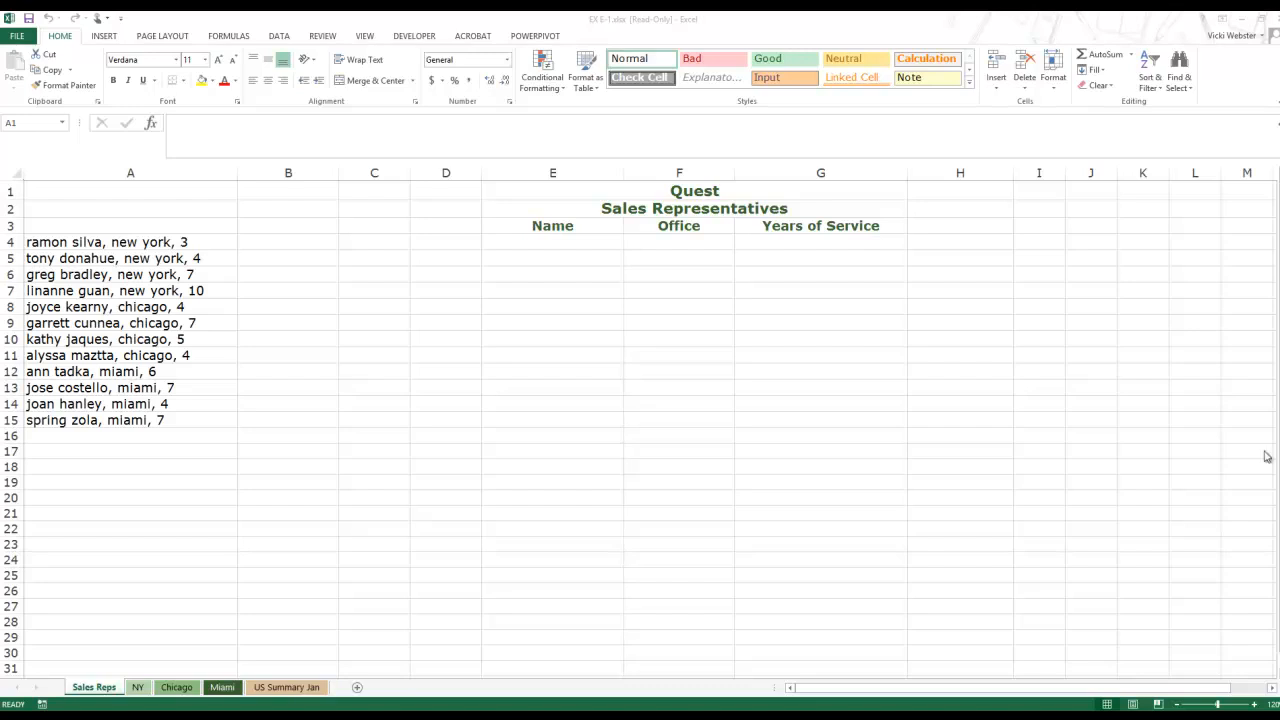
Step: Use Save As to store the workbook under the new name EX E-Sales.xlsx
click(266, 275)
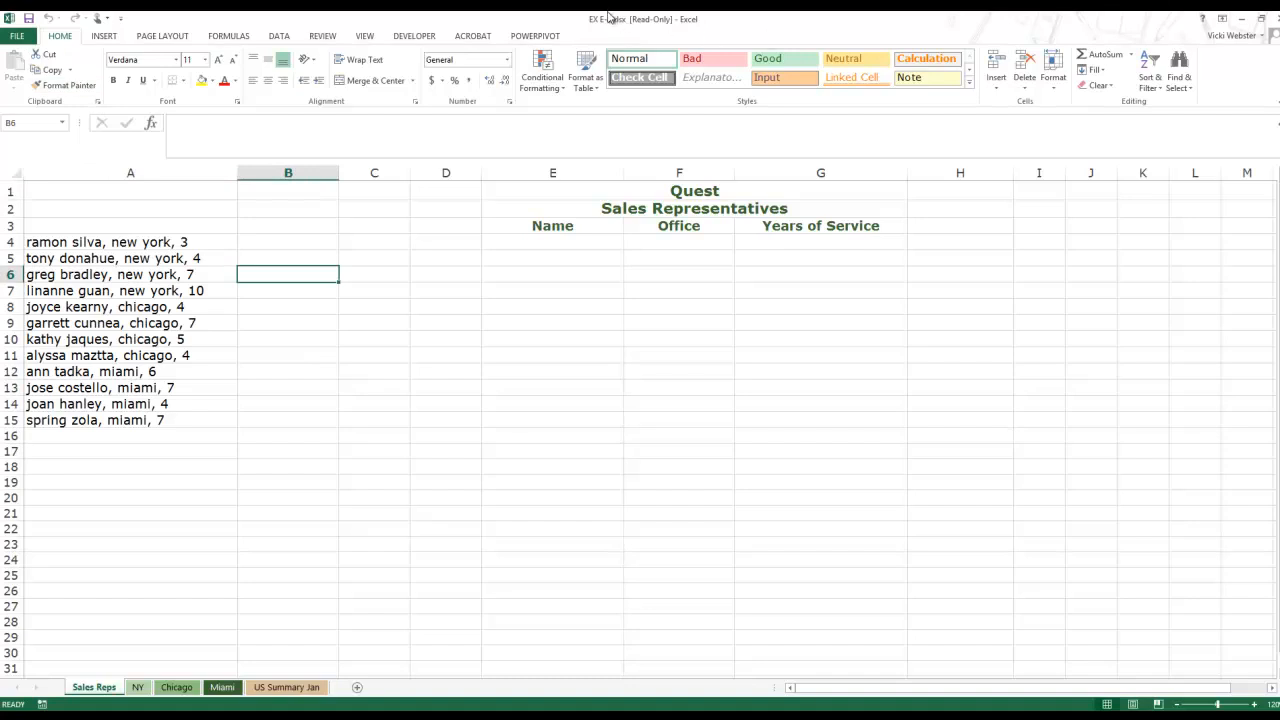
click(20, 40)
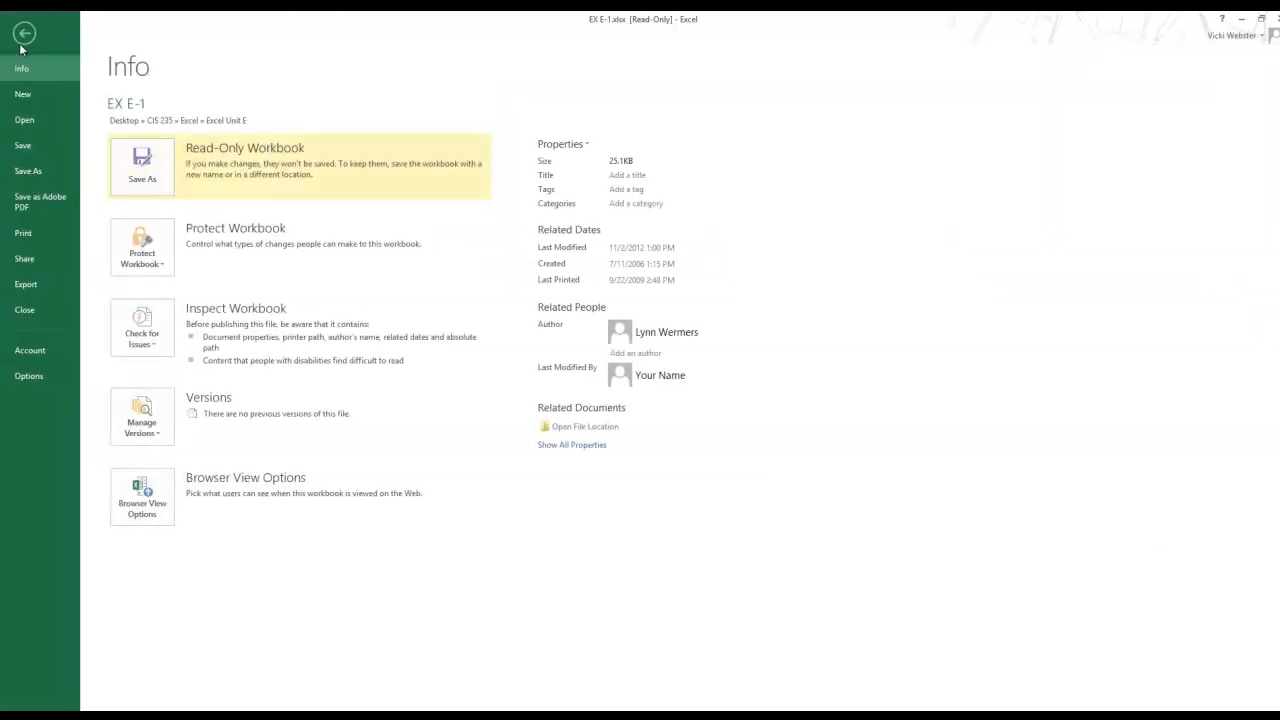
click(30, 171)
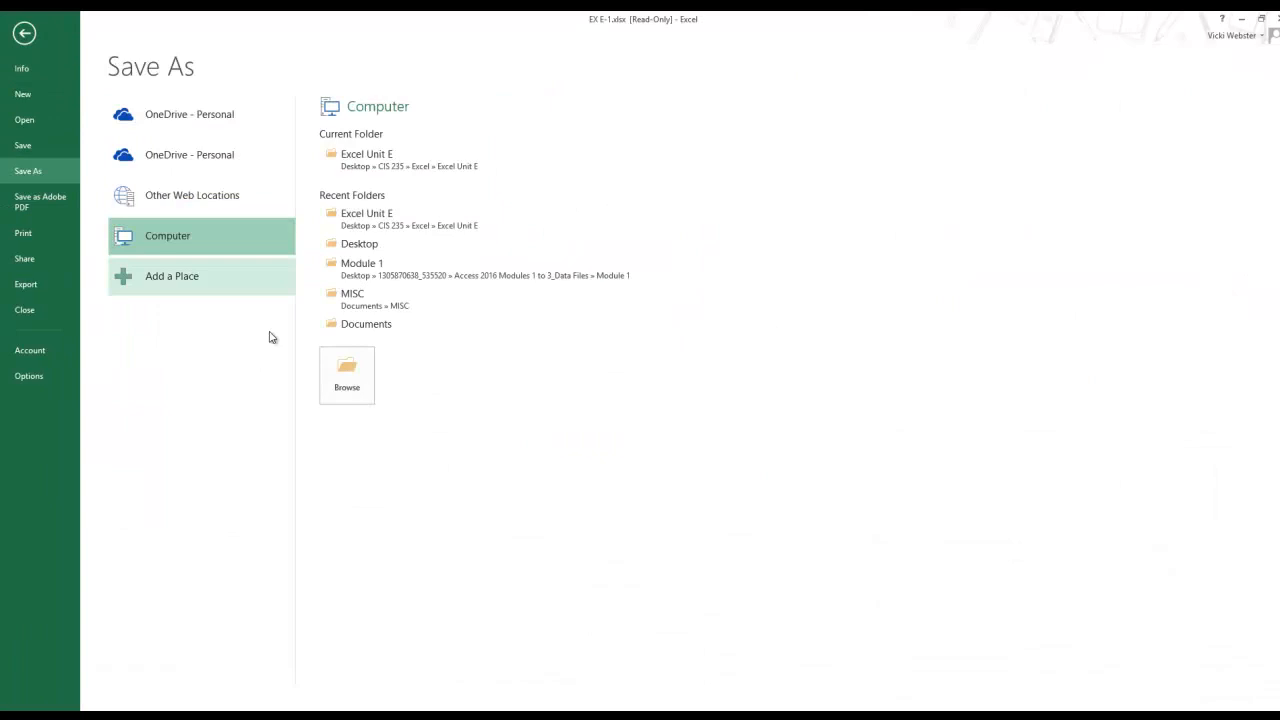
click(347, 375)
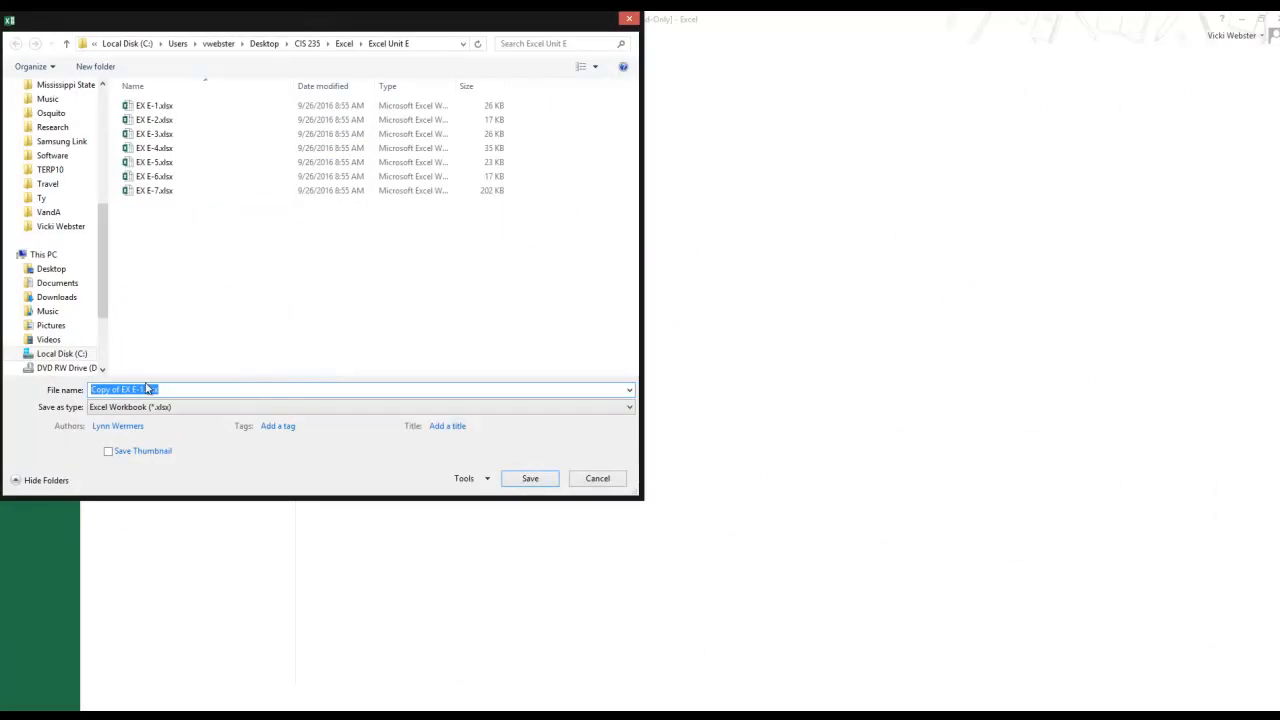
drag(200, 391, 60, 394)
text(EX E)
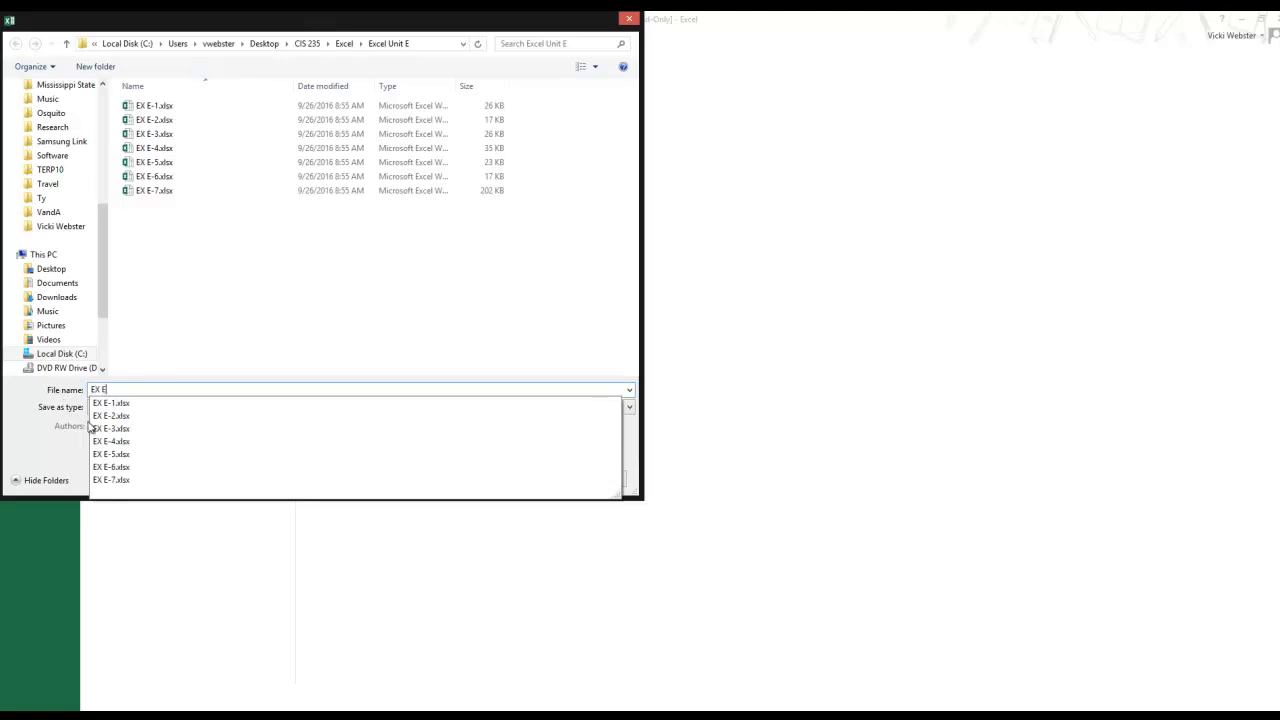
text(-Sales.xlsx)
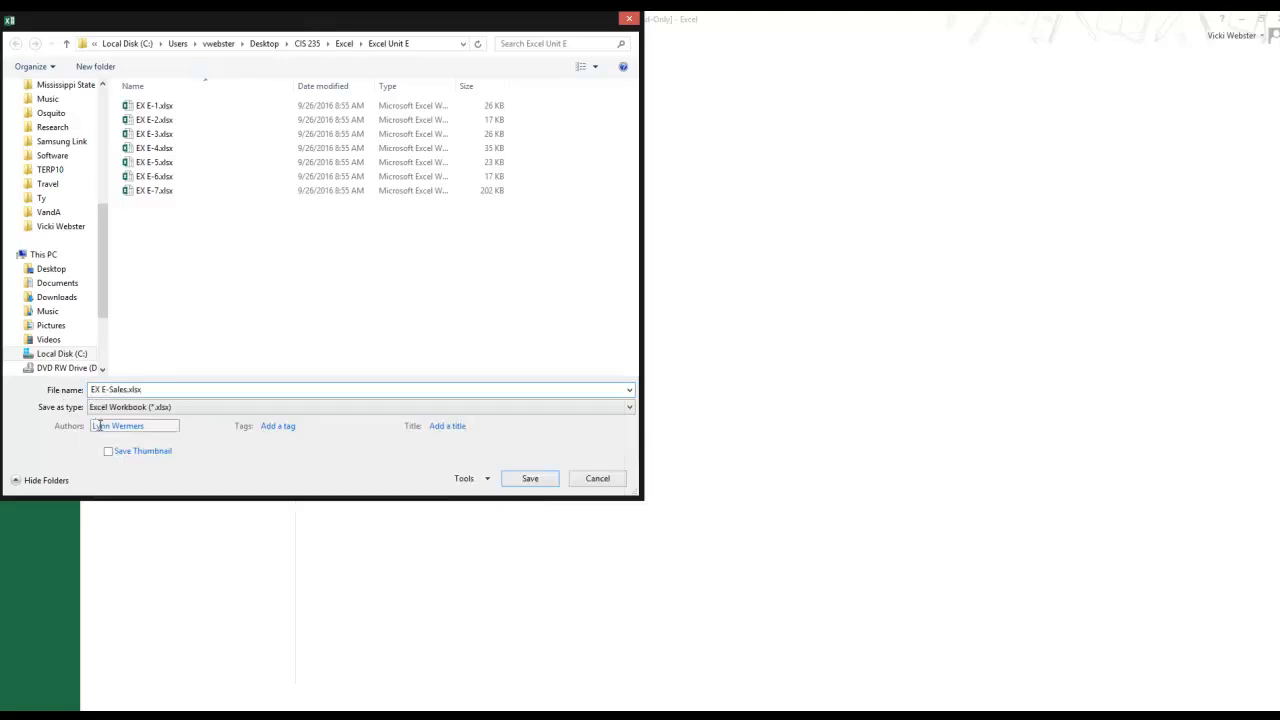
key(Return)
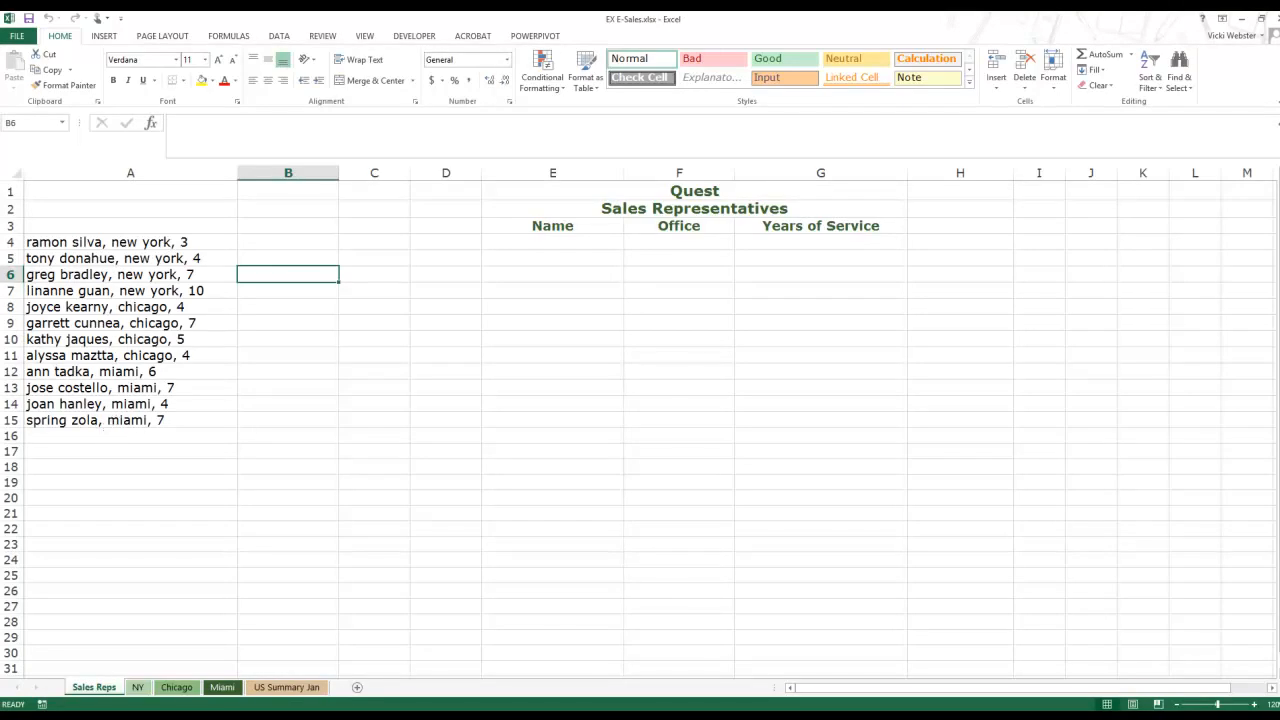
click(369, 392)
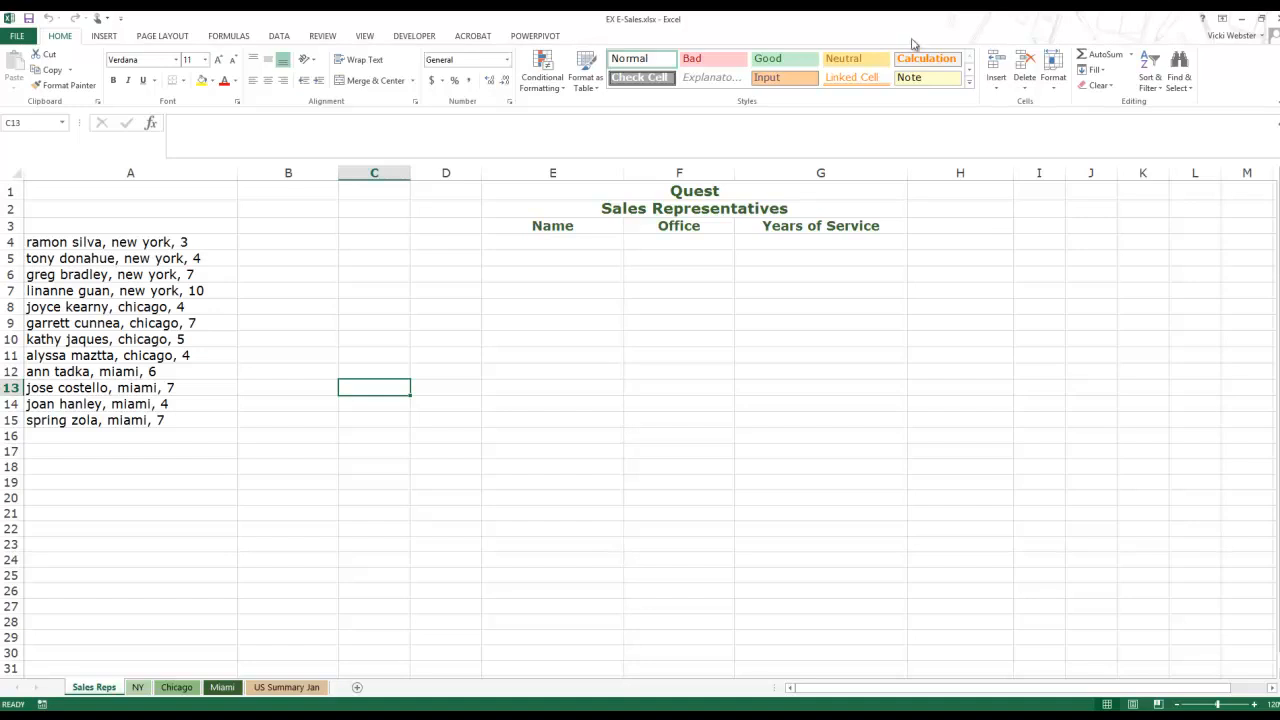
click(603, 241)
click(802, 230)
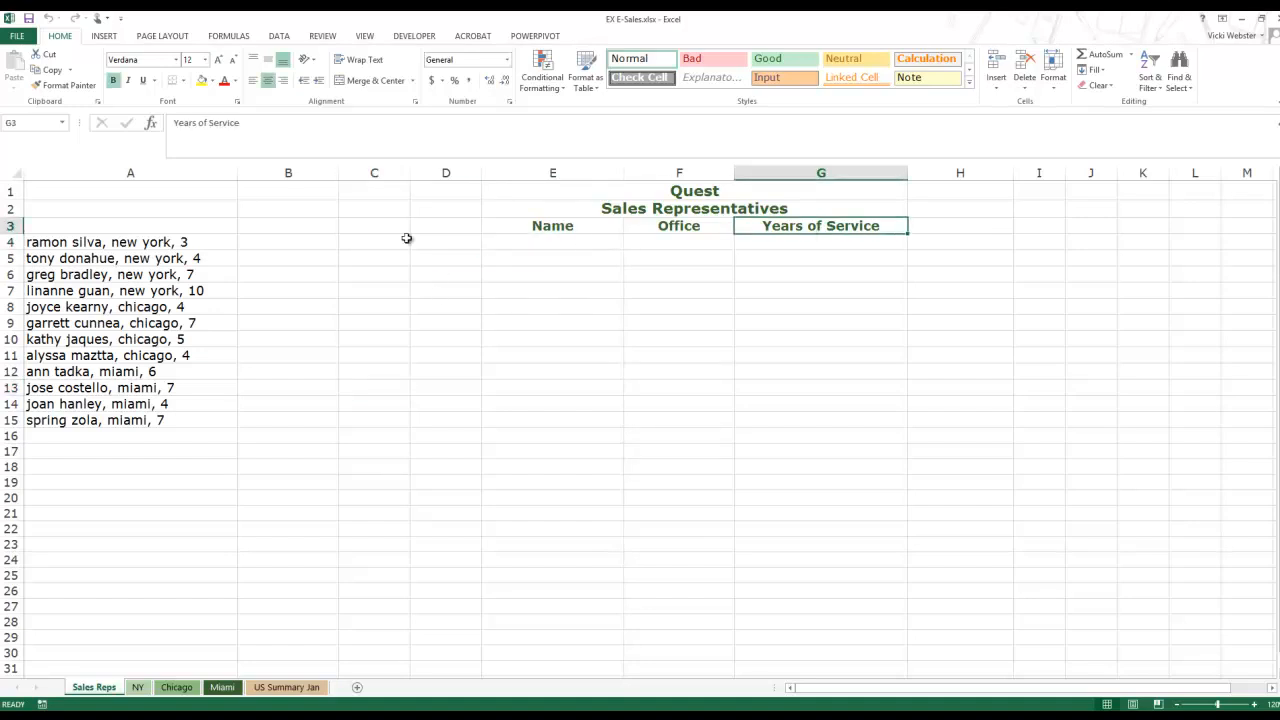
click(90, 250)
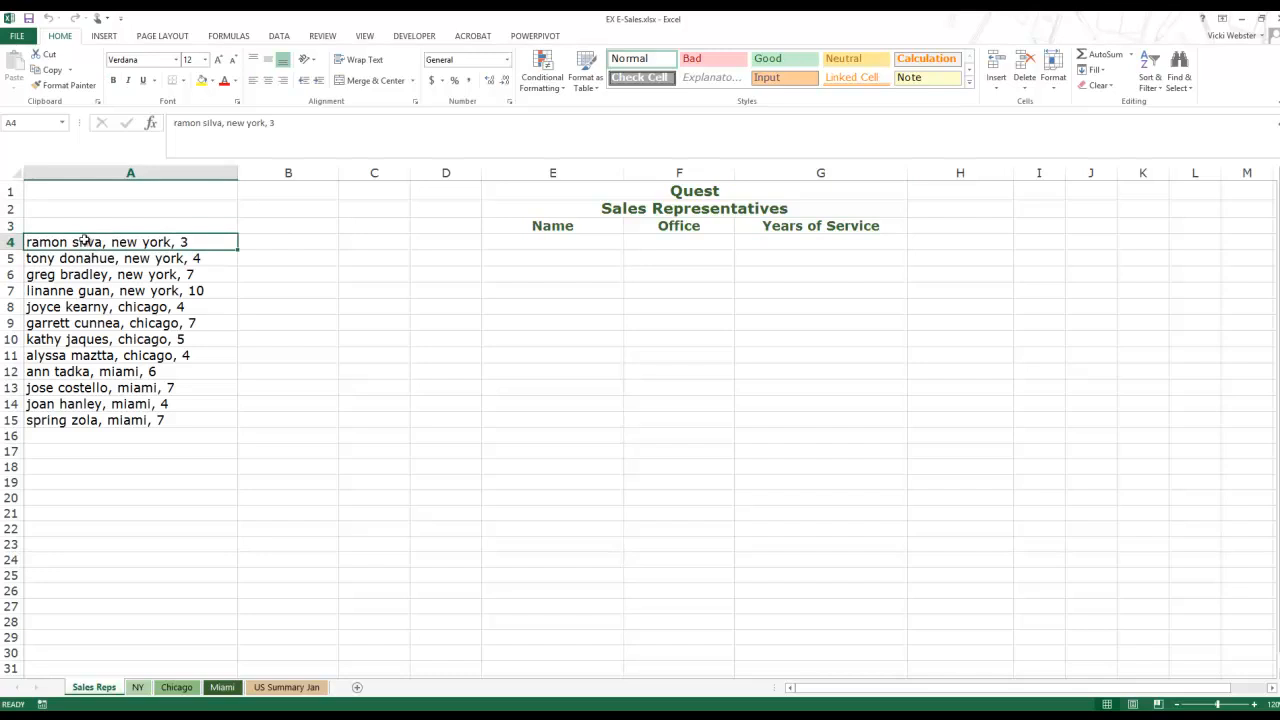
click(140, 687)
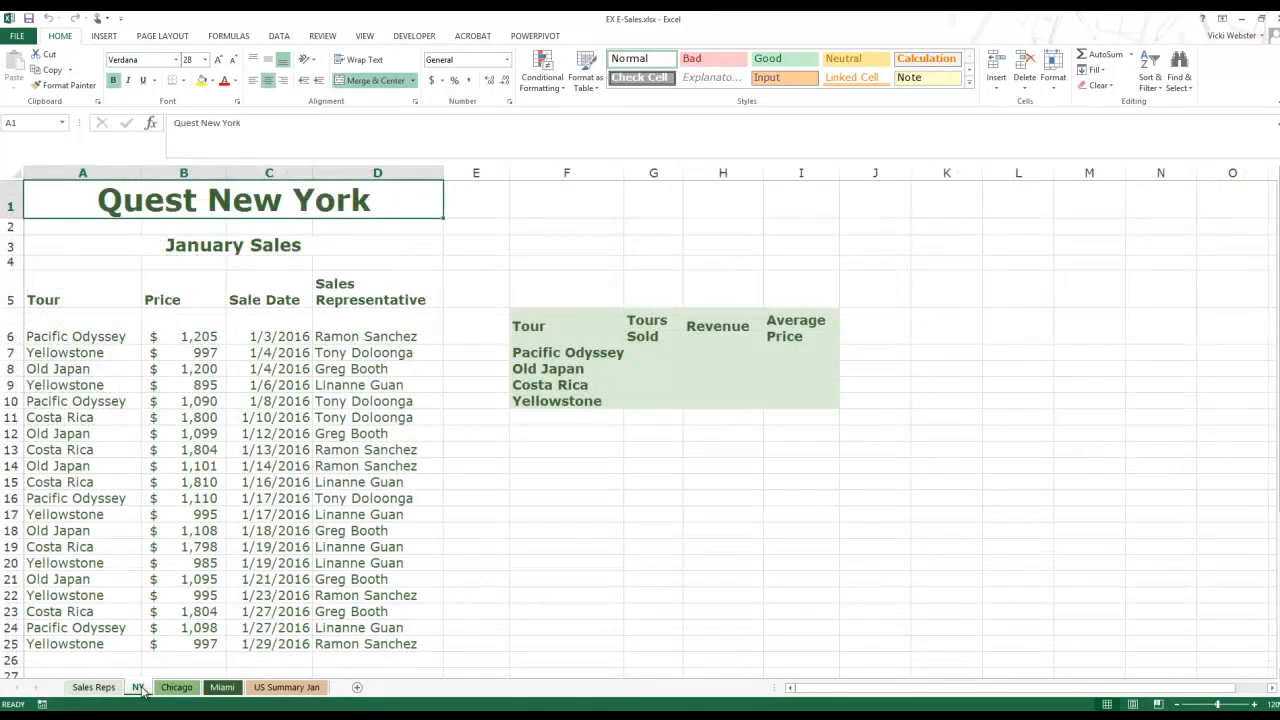
click(105, 690)
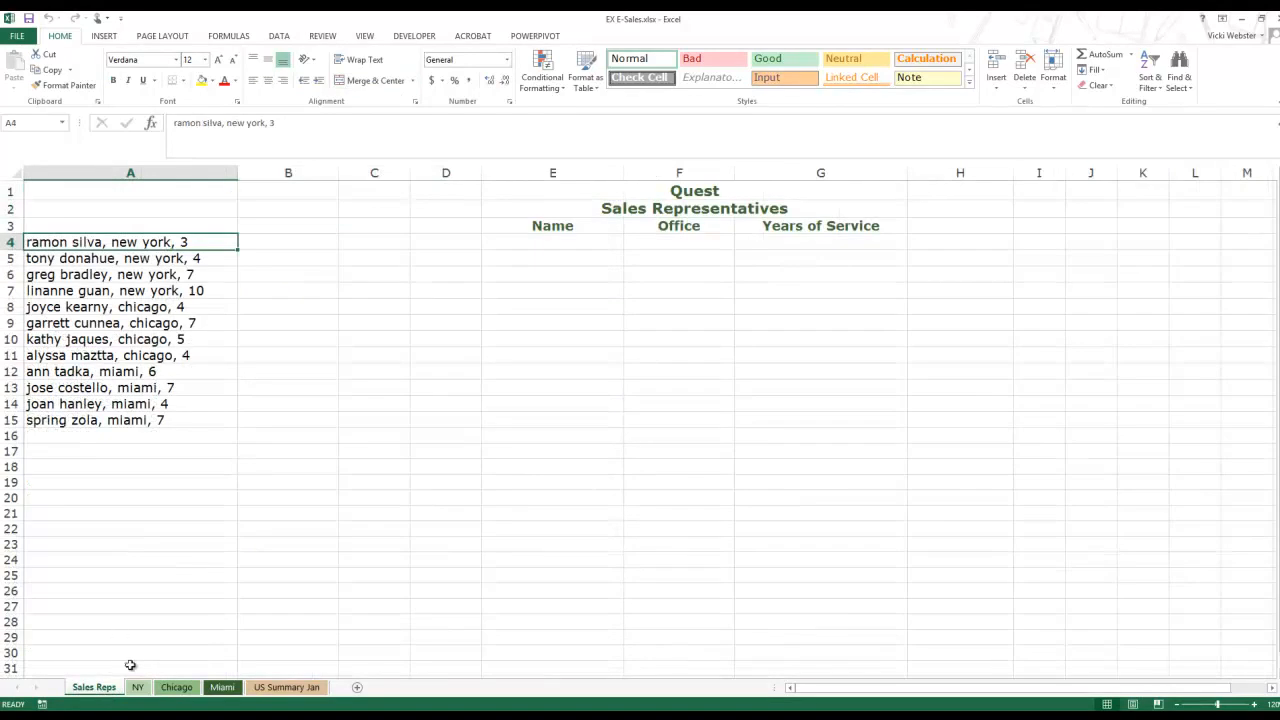
click(138, 687)
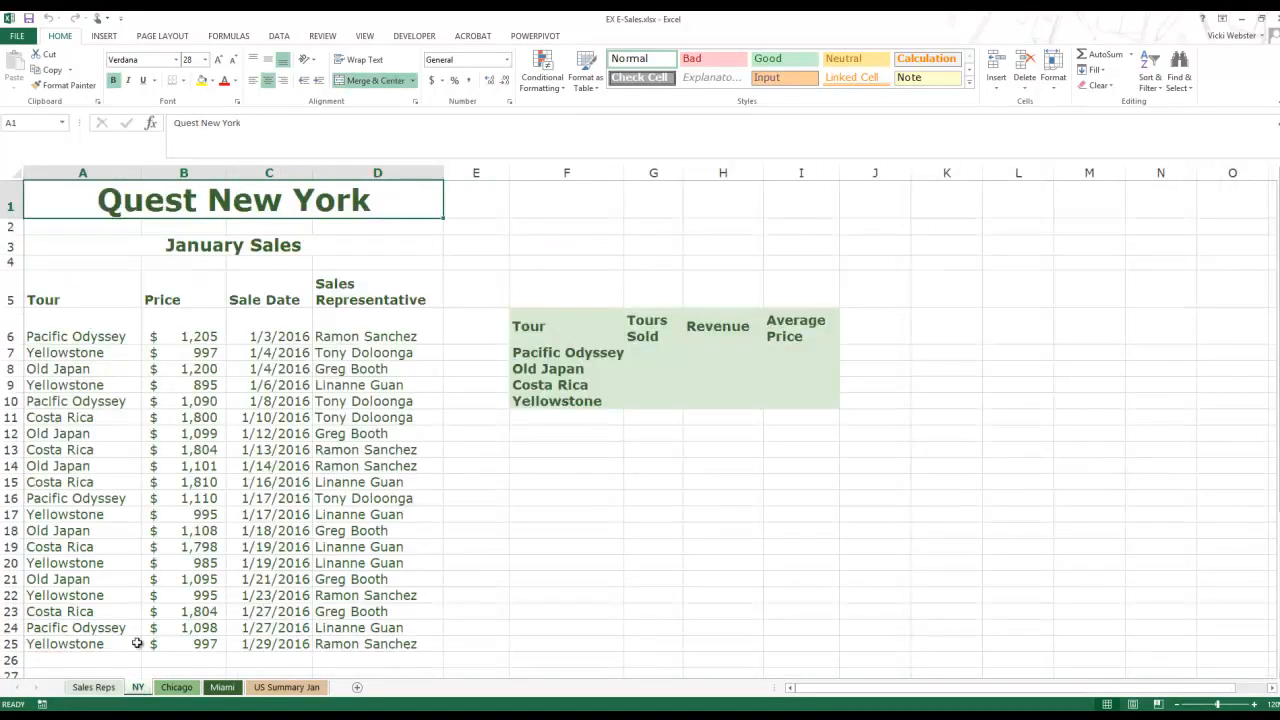
click(177, 689)
click(224, 690)
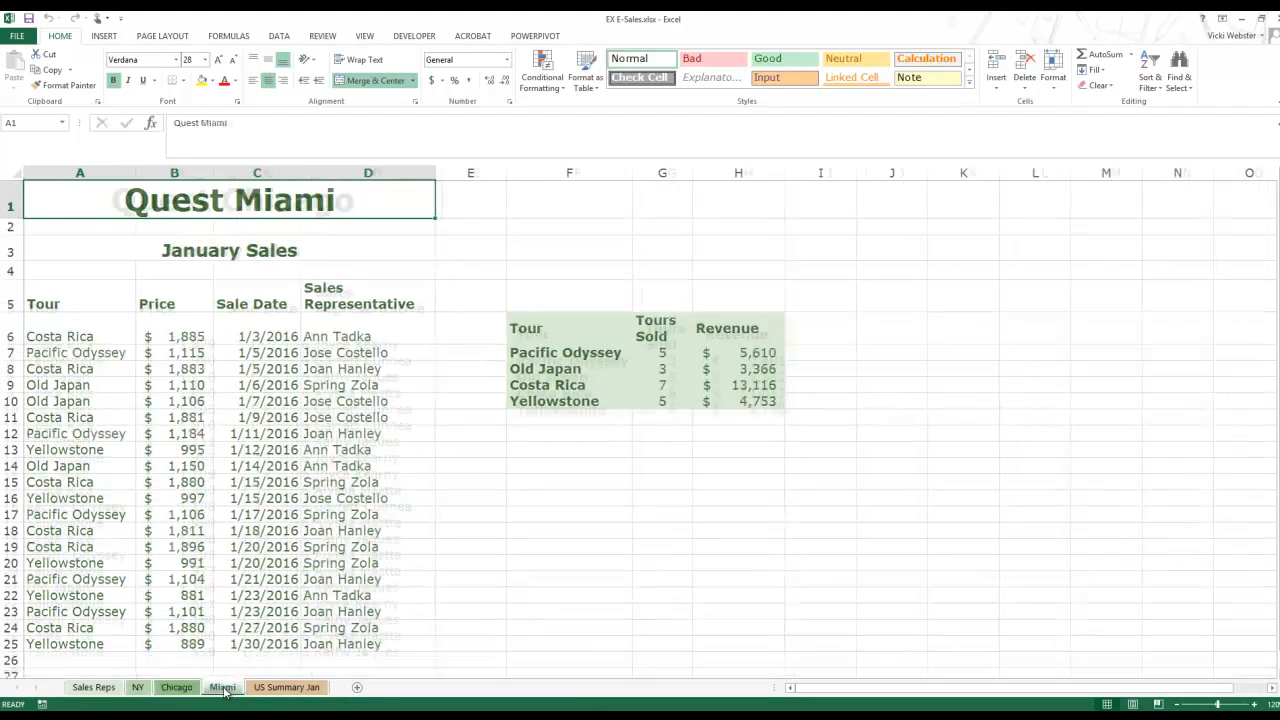
click(272, 688)
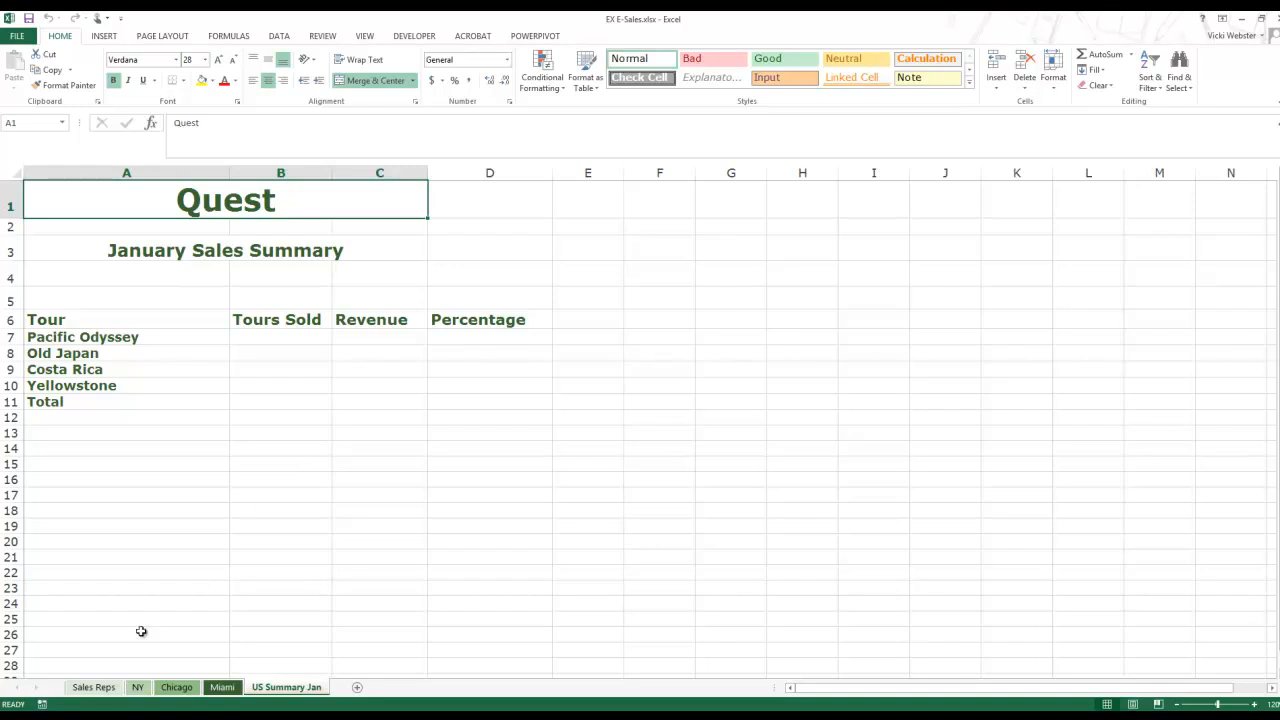
click(93, 688)
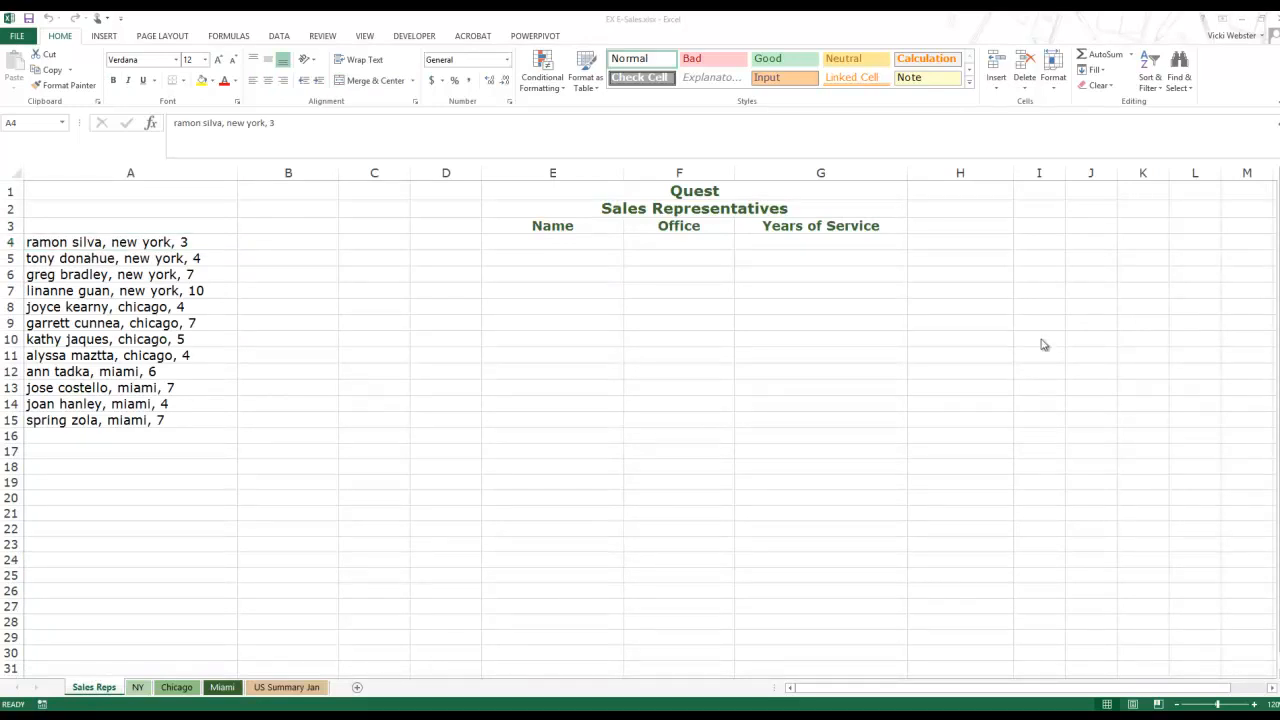
click(280, 239)
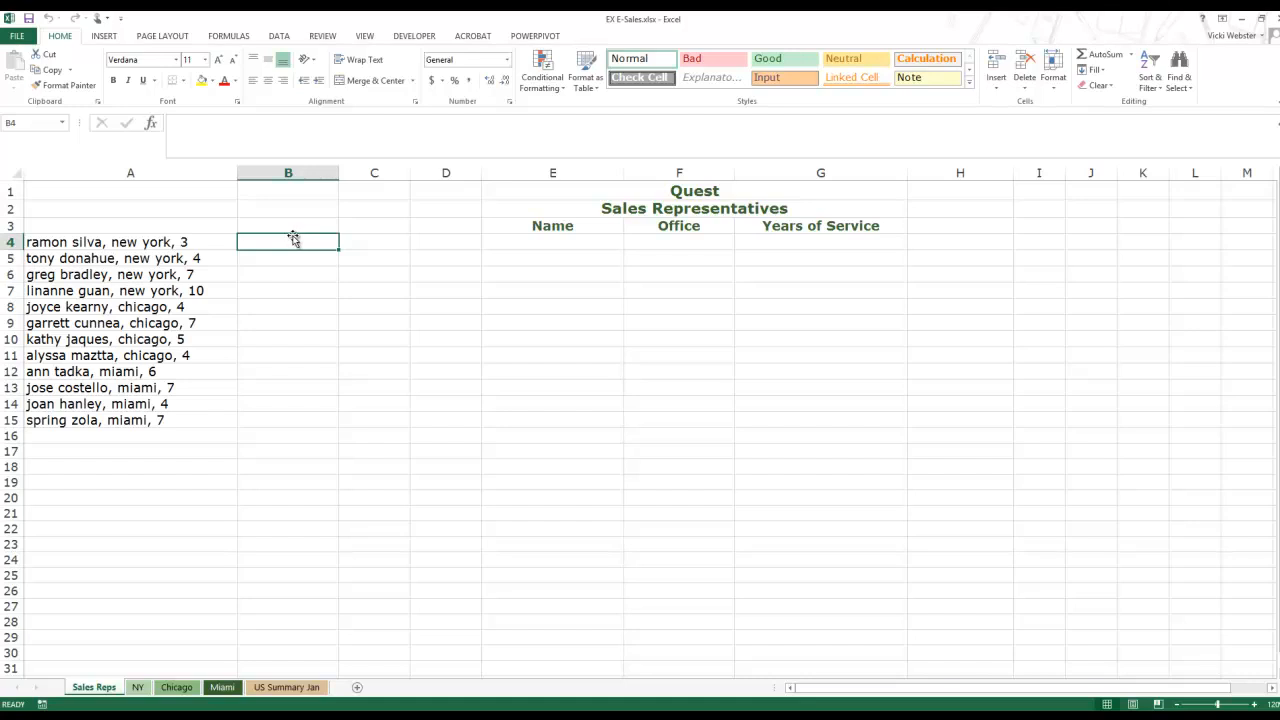
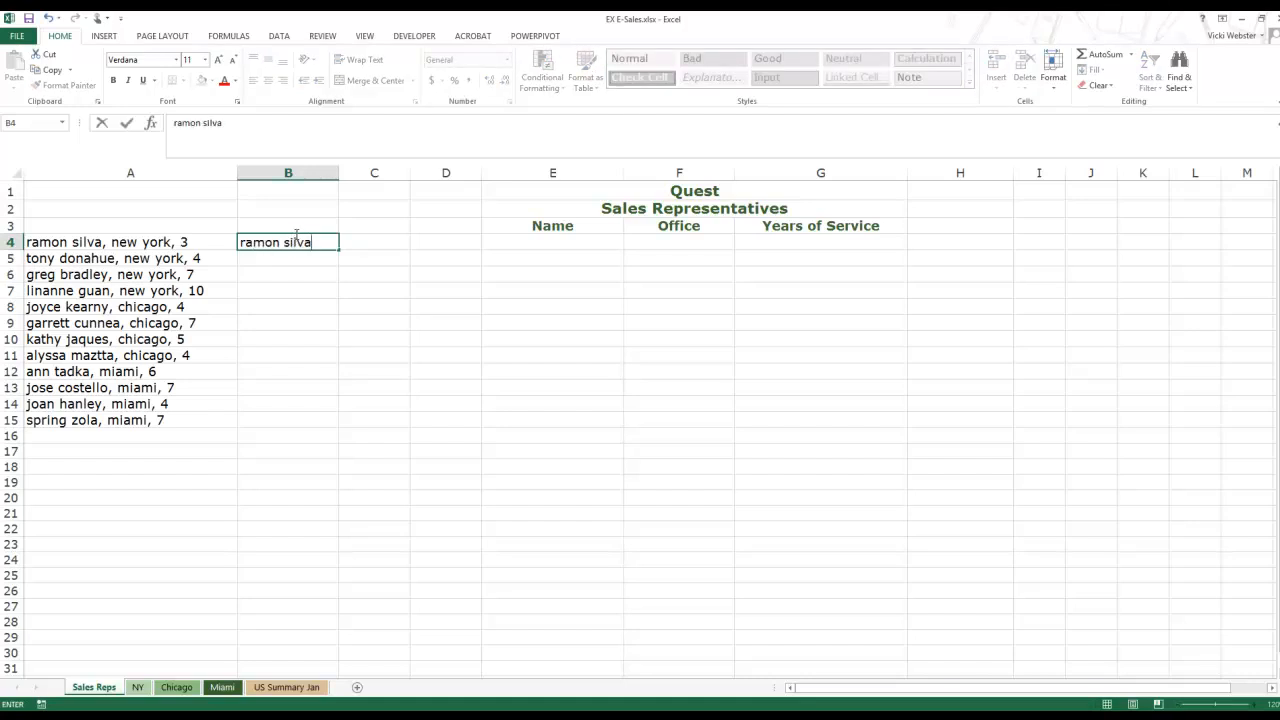
key(Tab)
text(new york)
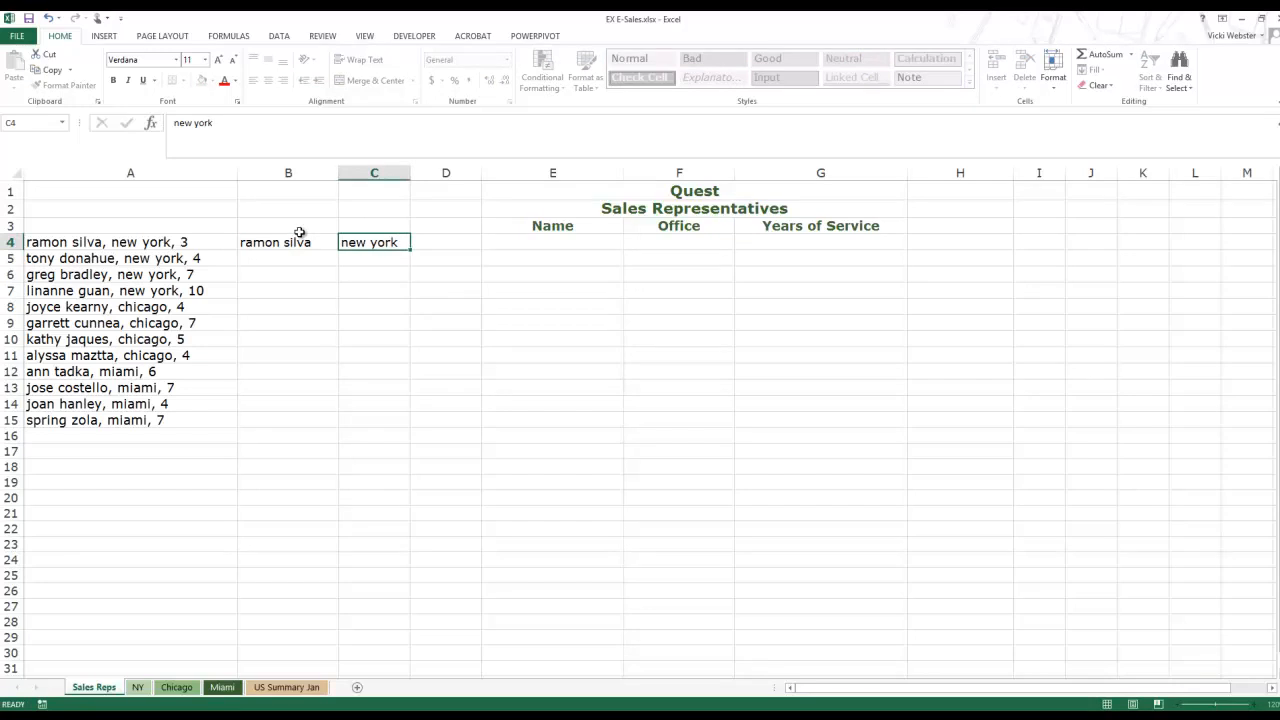
key(Tab)
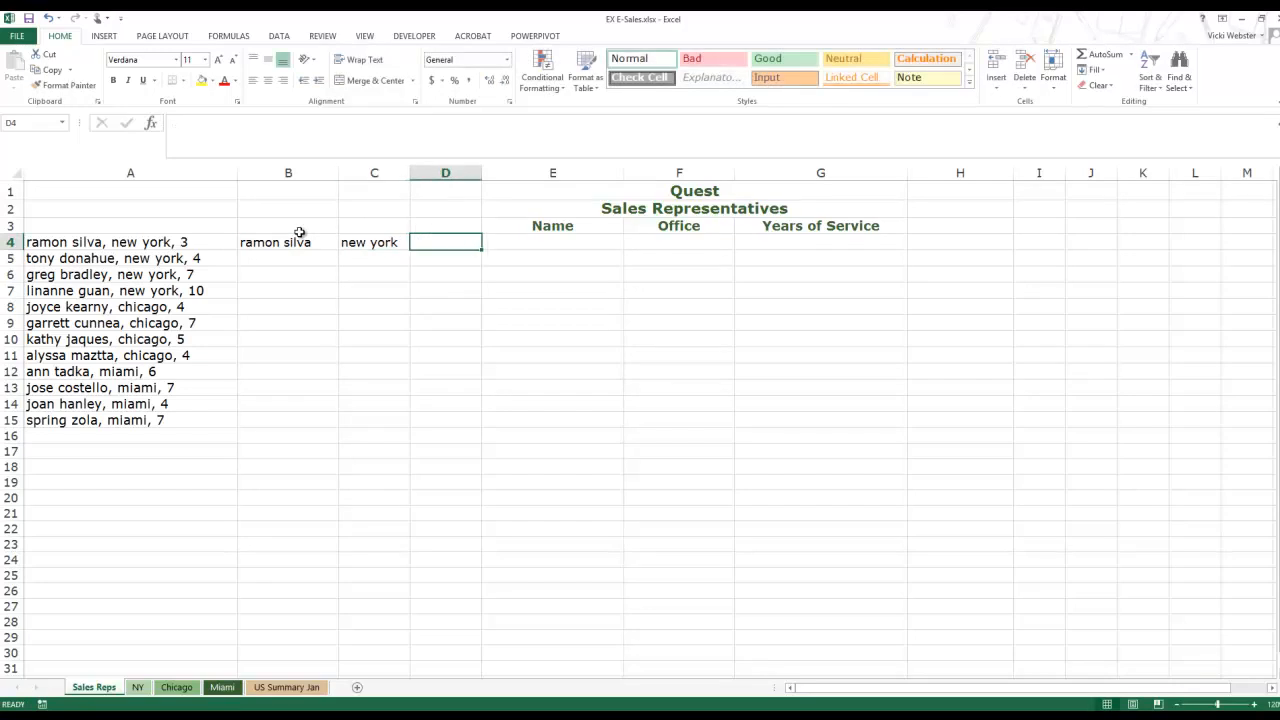
text(3)
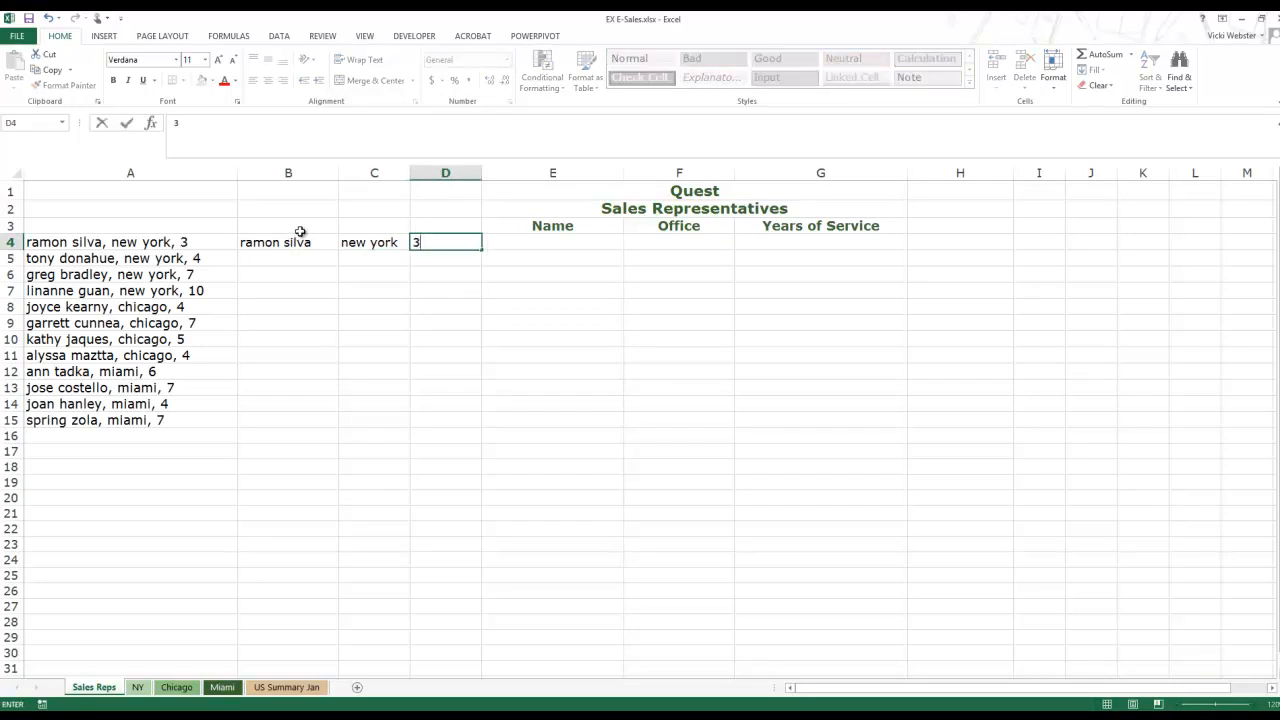
key(Return)
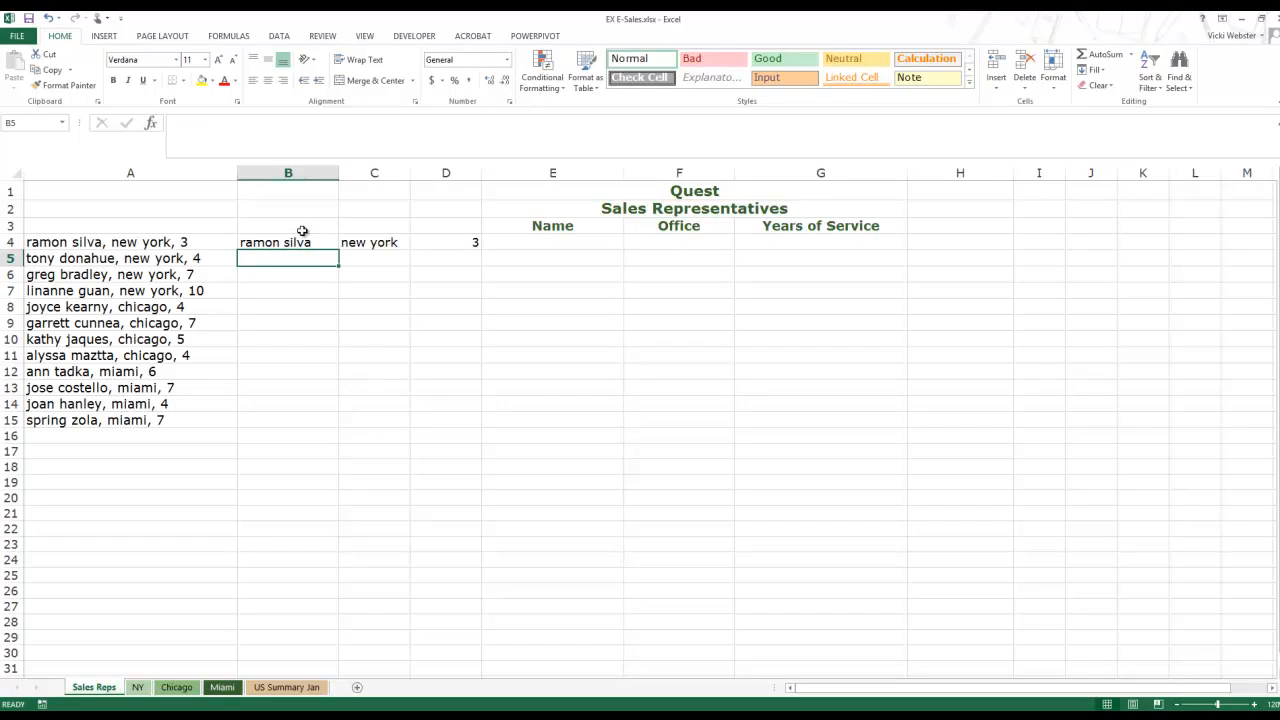
Step: Clear cell D4 and retype the years value 3
key(Up)
key(Right)
key(Right)
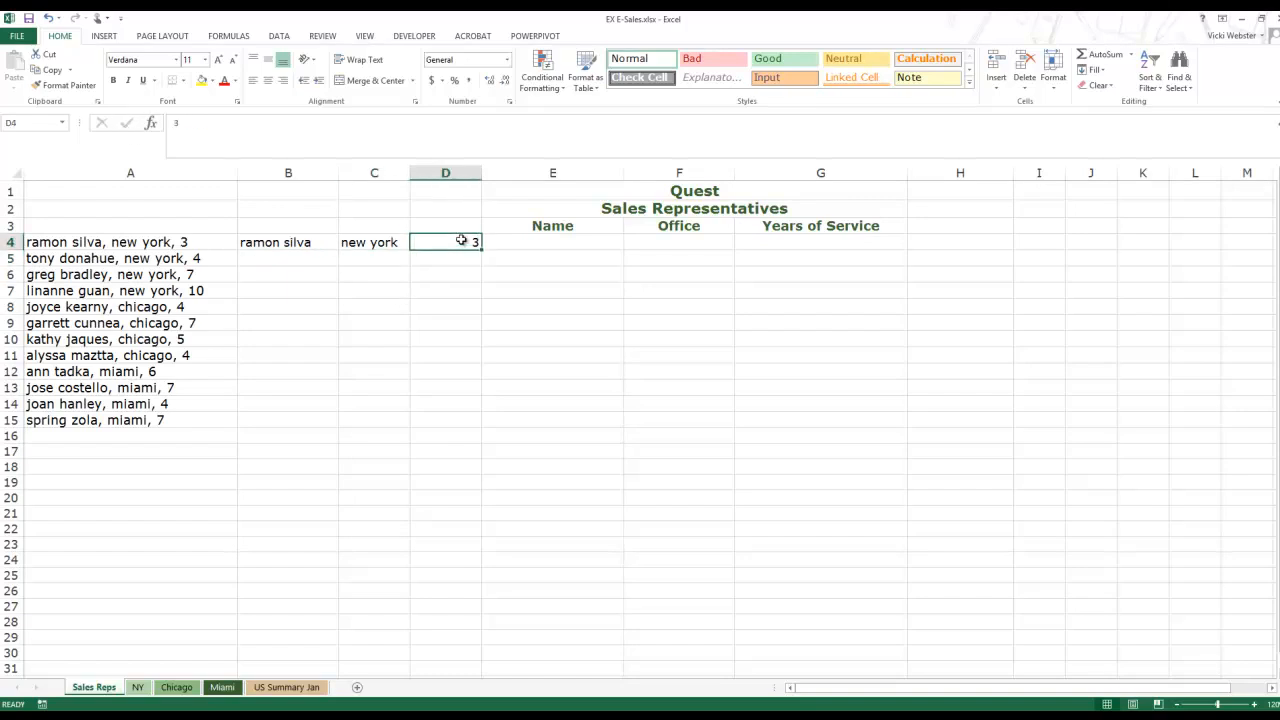
key(Delete)
text(3)
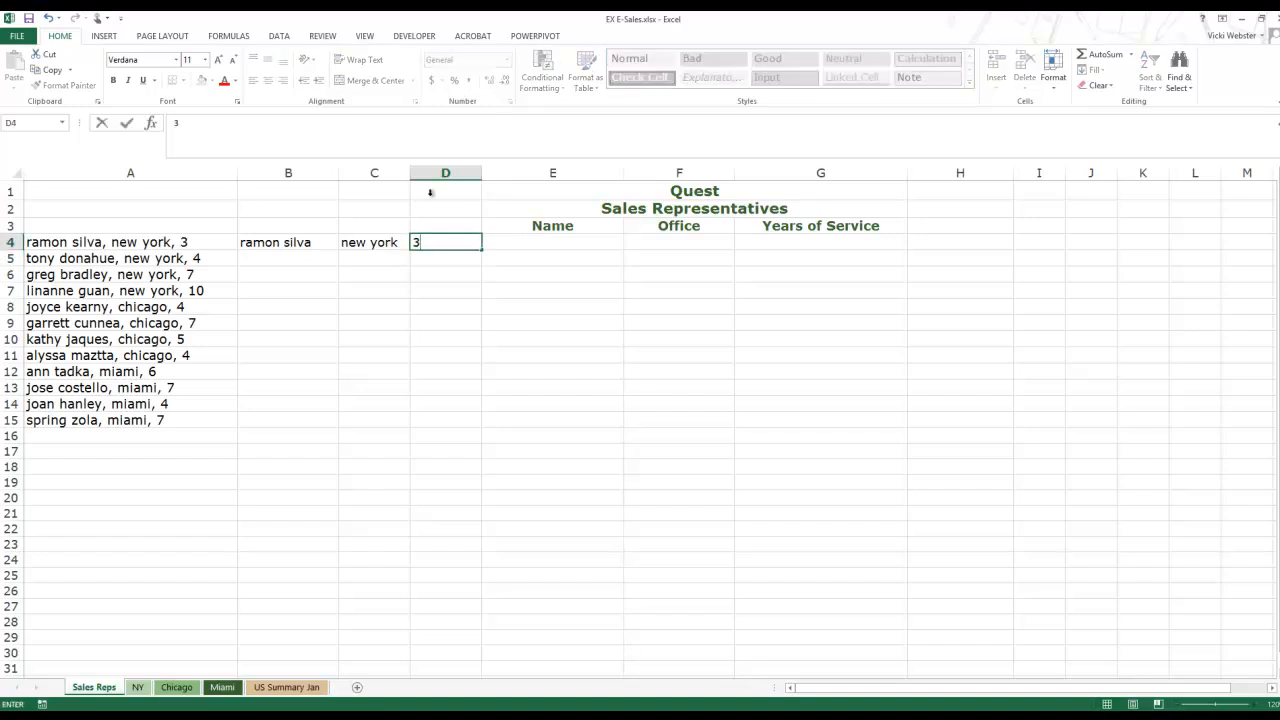
click(126, 124)
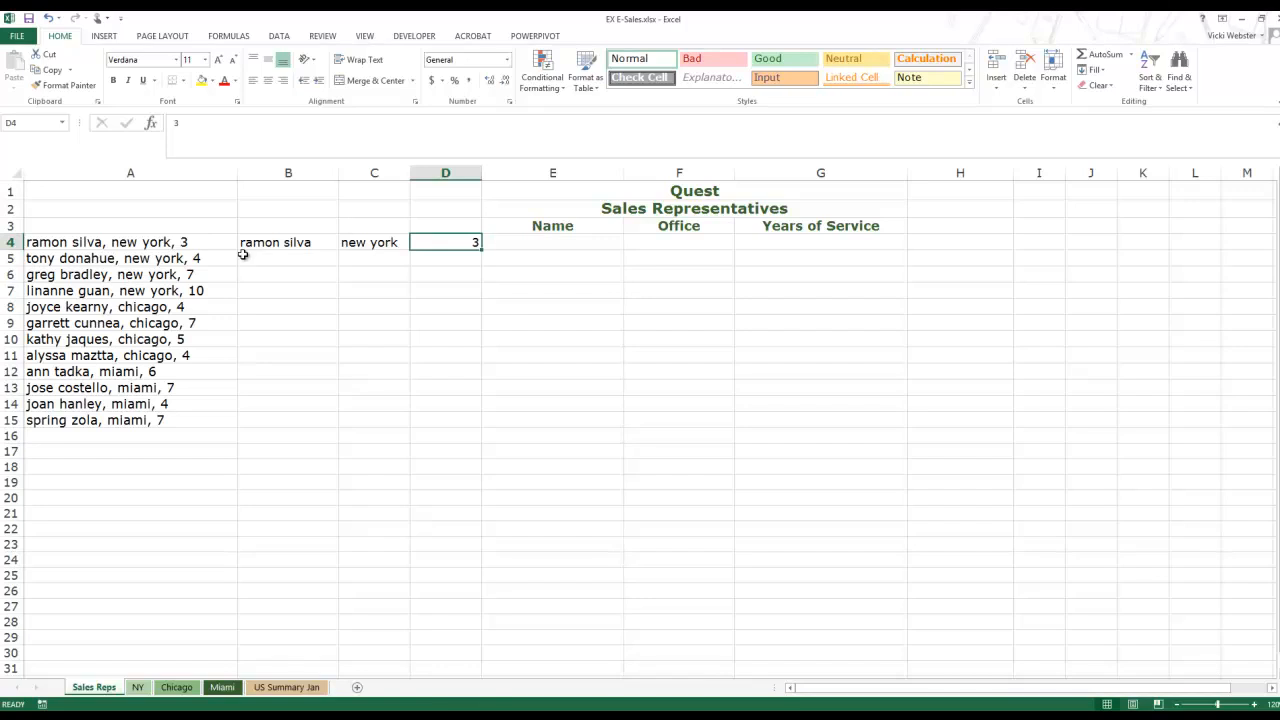
click(280, 37)
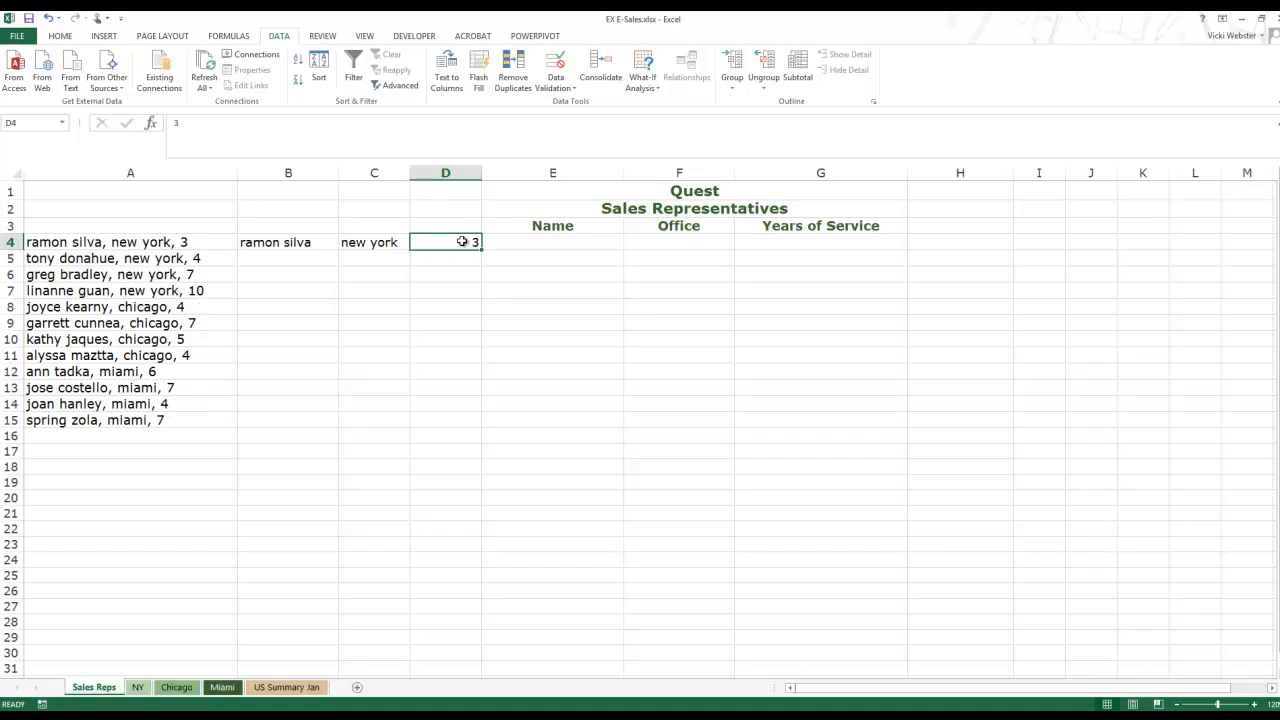
Step: Flash Fill the years, names and offices down columns D, B and C from the row 4 examples
click(480, 68)
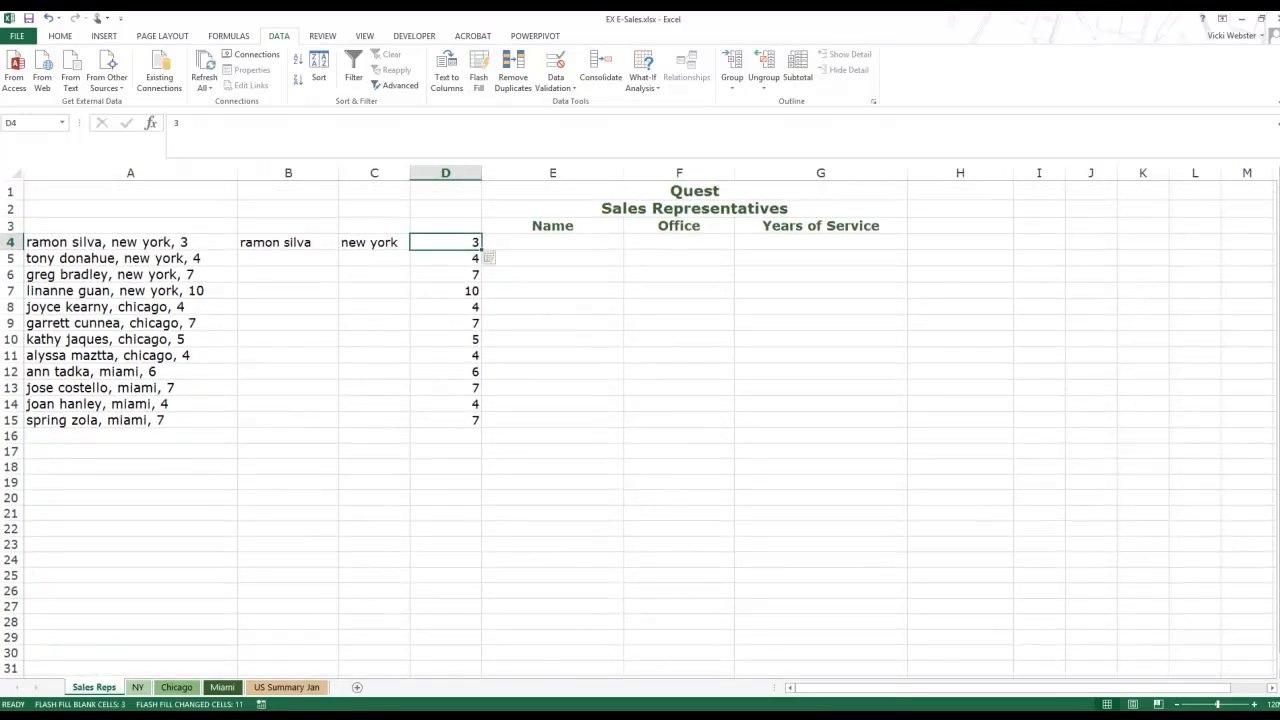
click(289, 258)
click(300, 244)
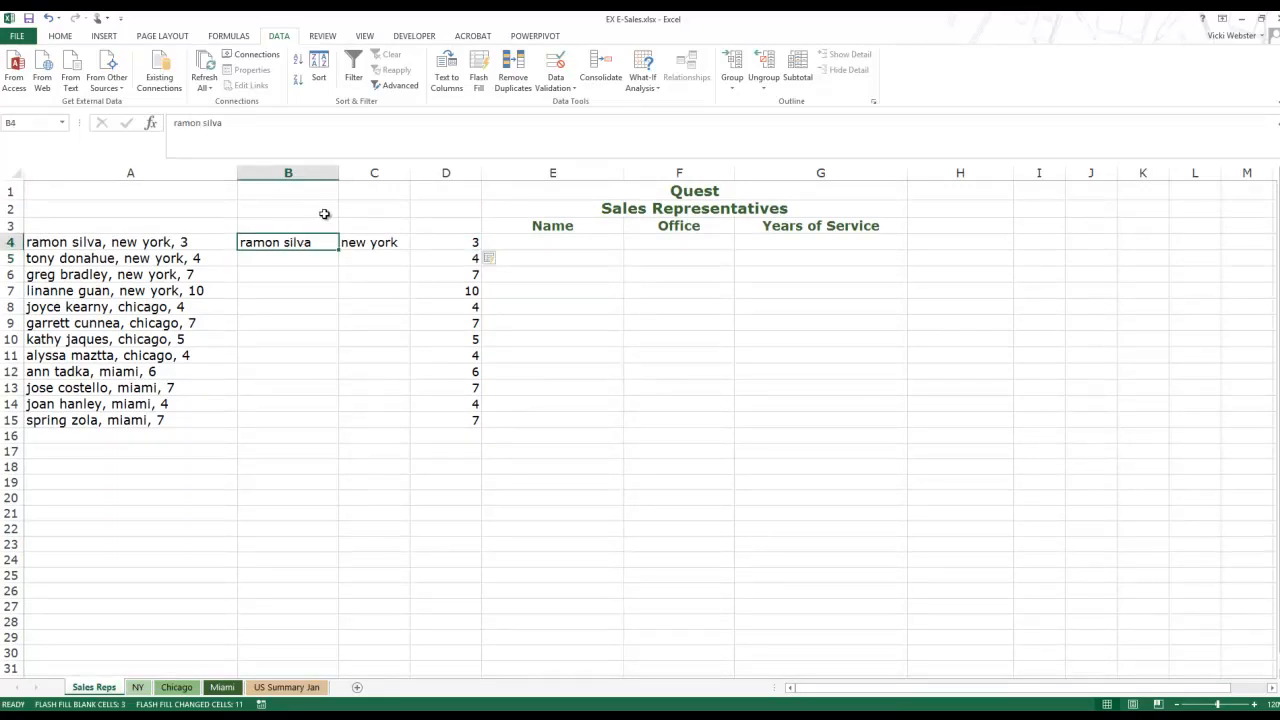
click(481, 62)
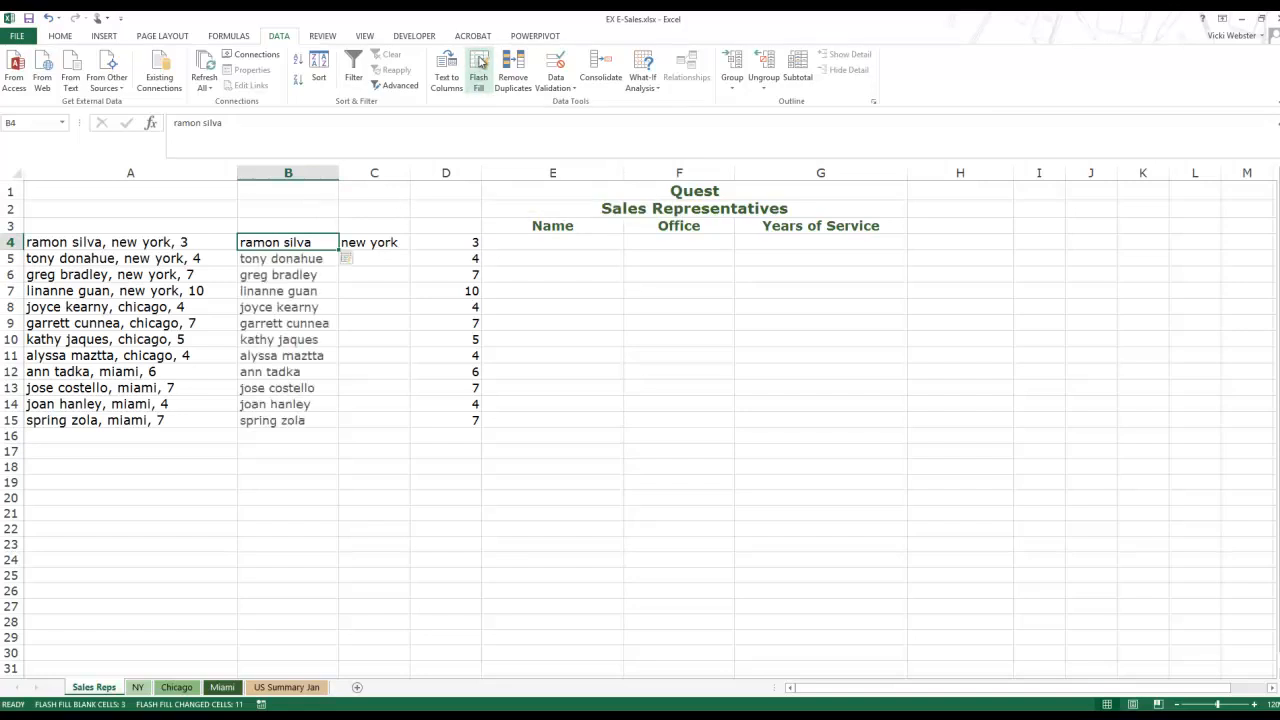
click(380, 242)
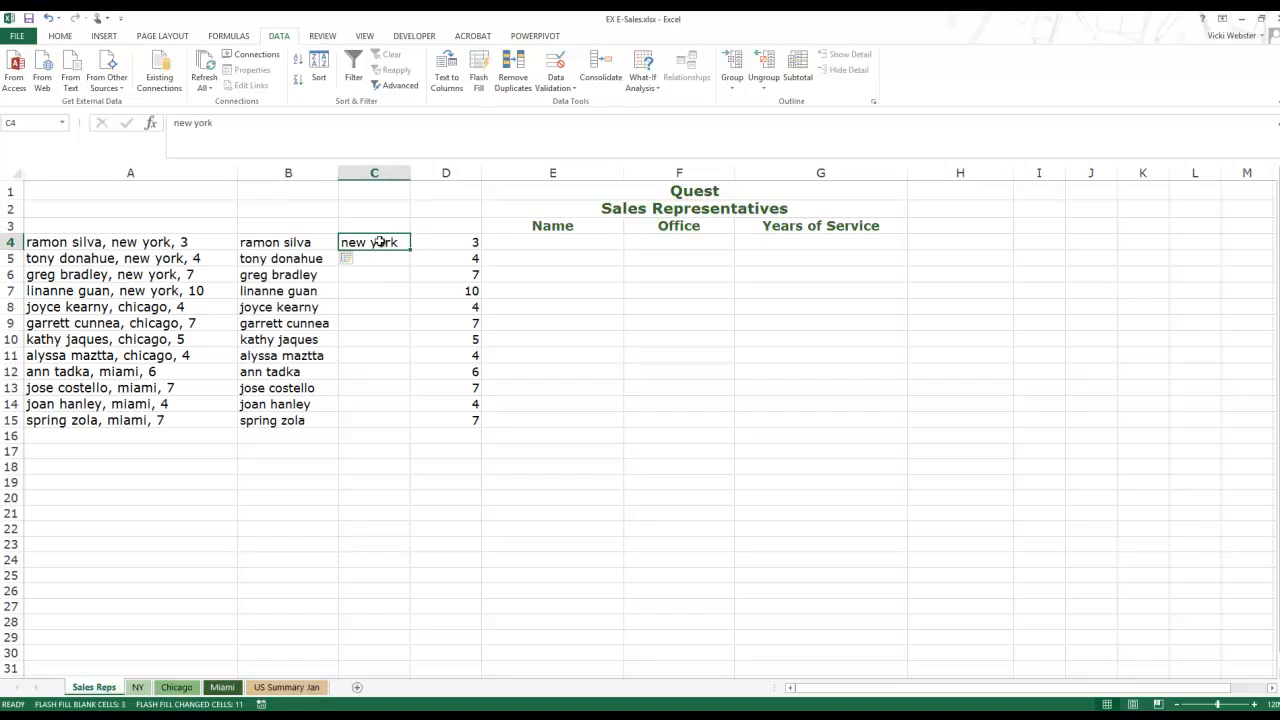
click(477, 64)
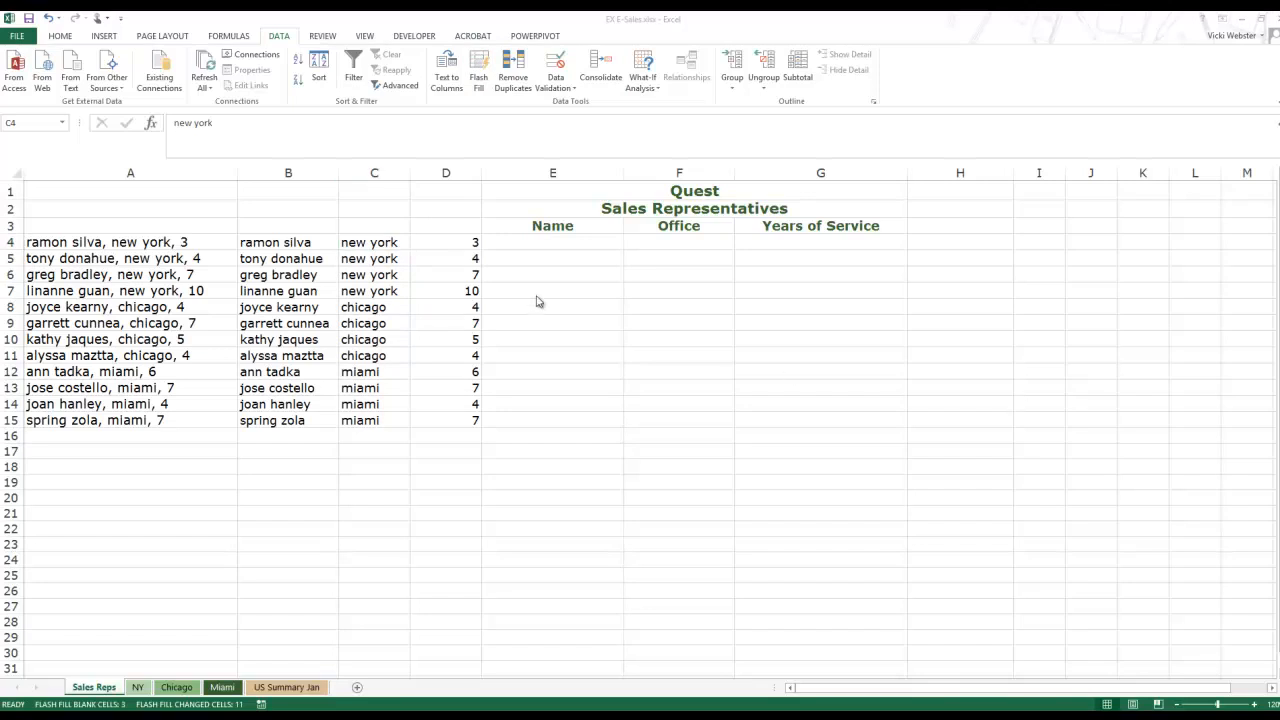
double_click(570, 241)
click(571, 241)
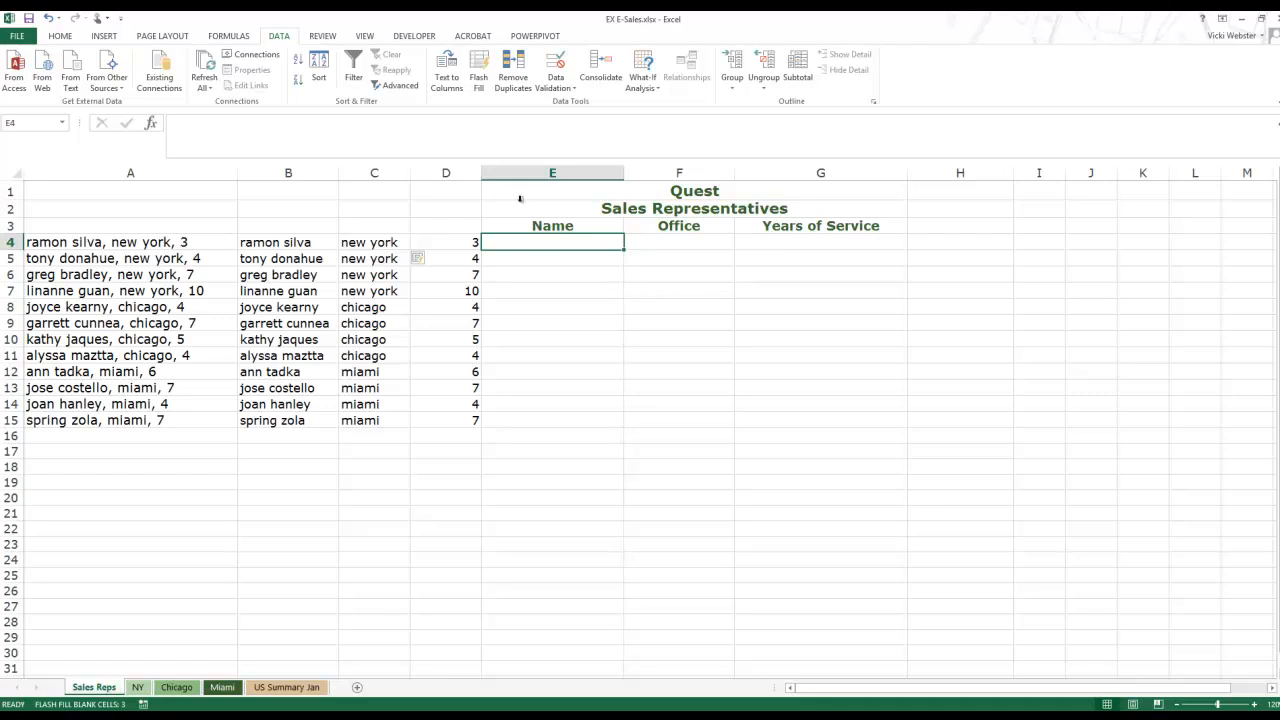
click(229, 36)
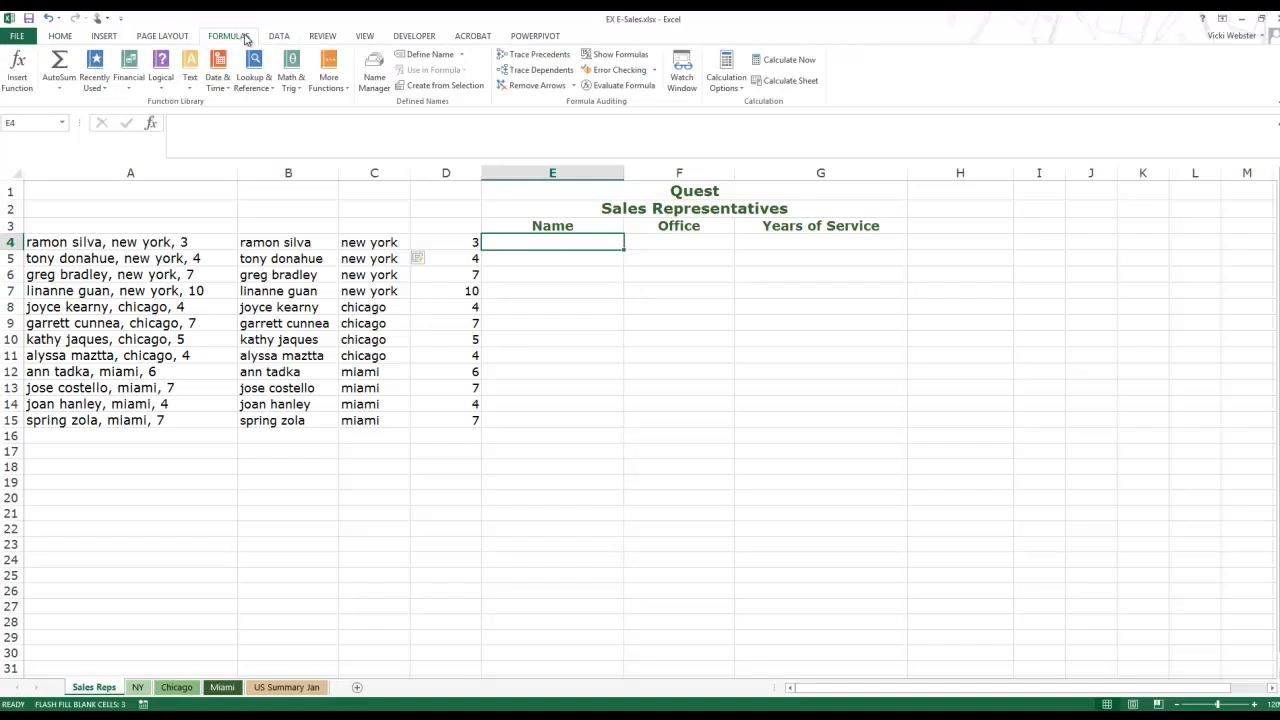
click(189, 70)
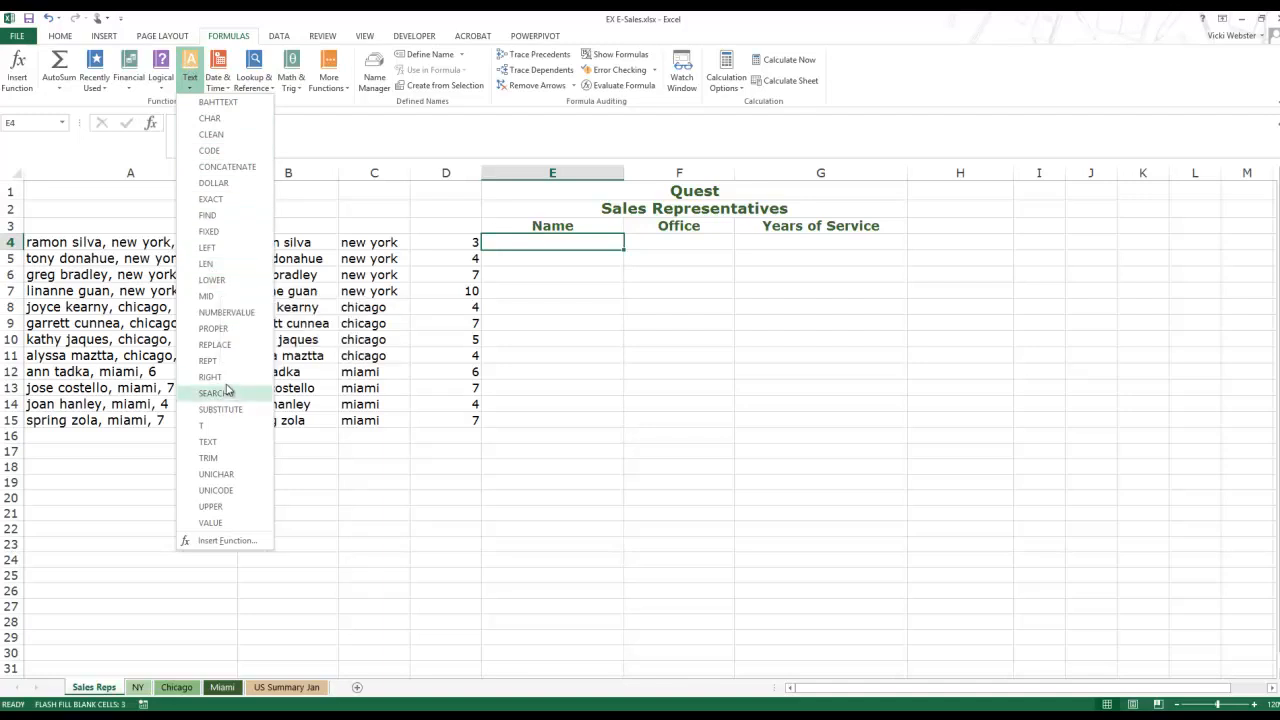
click(214, 329)
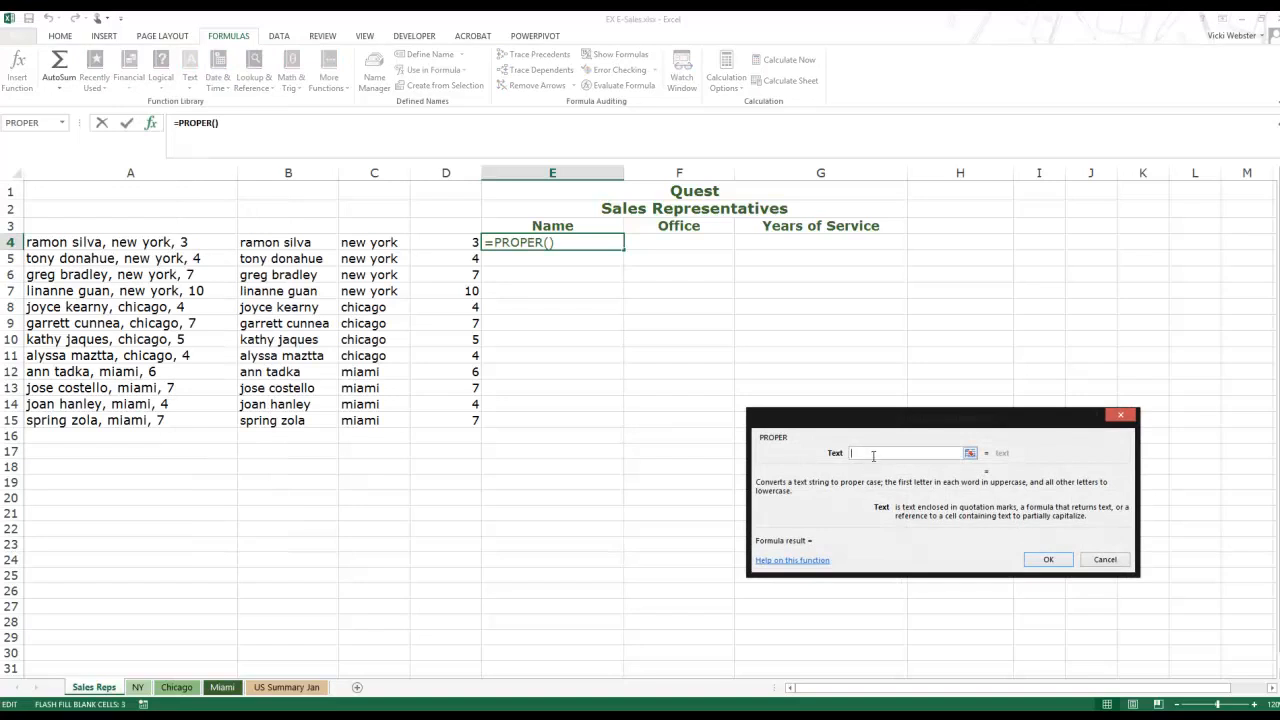
click(276, 242)
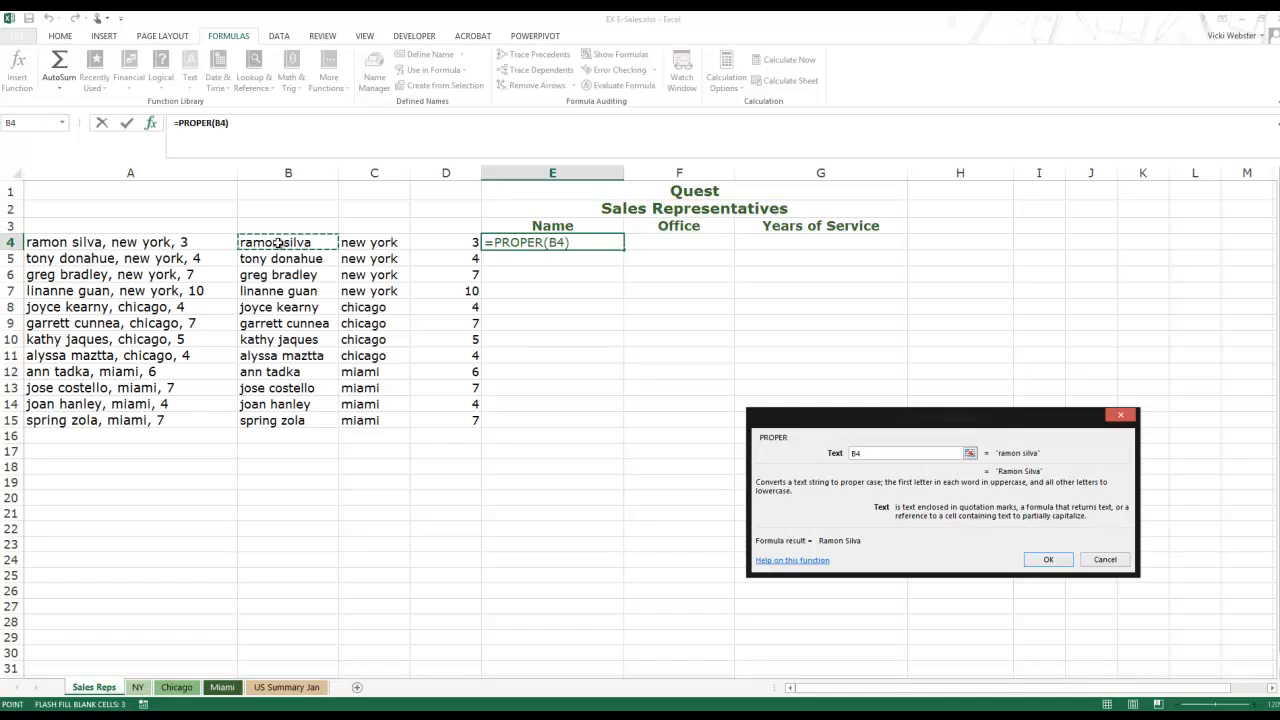
key(Return)
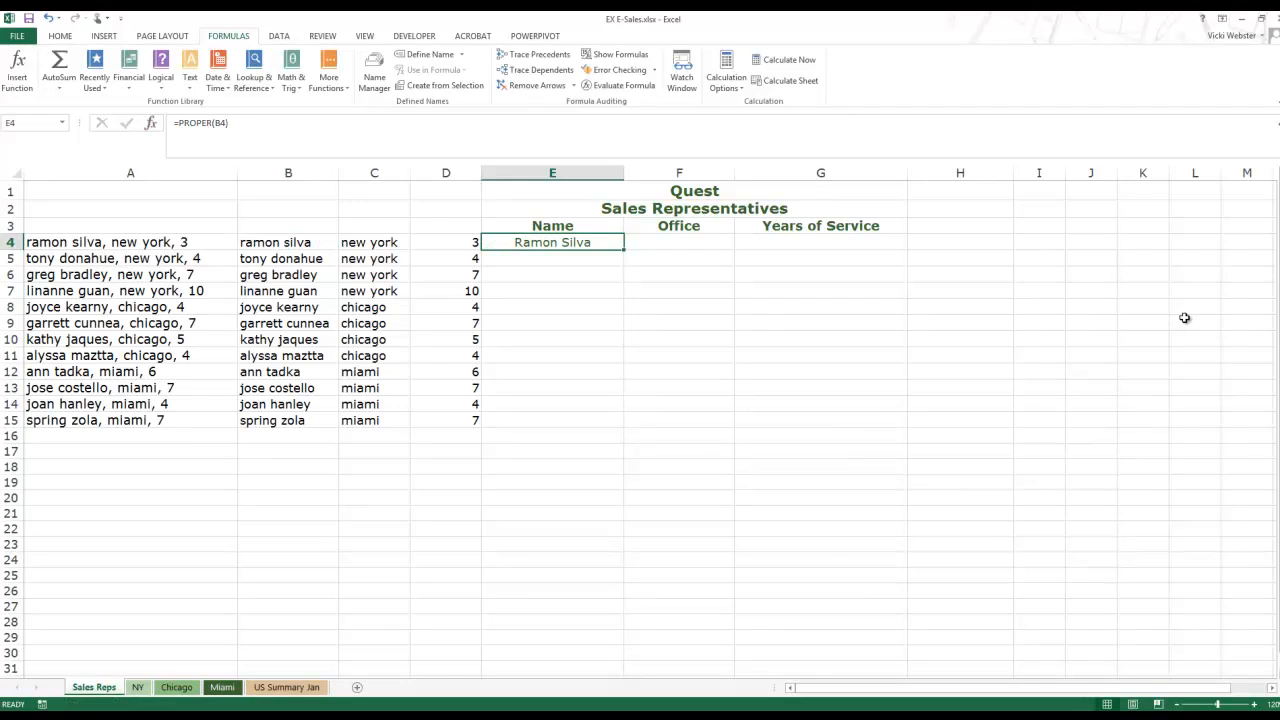
click(591, 266)
click(601, 246)
Step: Copy the PROPER formula from E4 across to F4 and compare the two formulas
drag(623, 250, 724, 243)
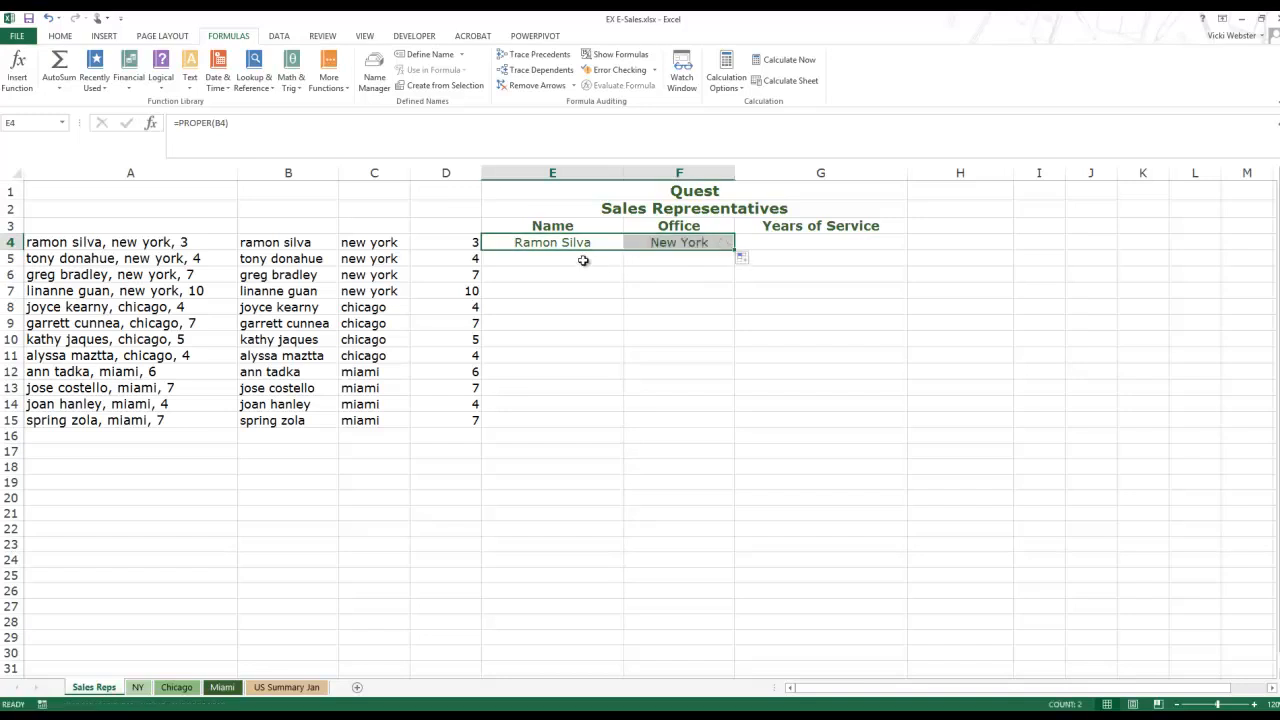
click(643, 244)
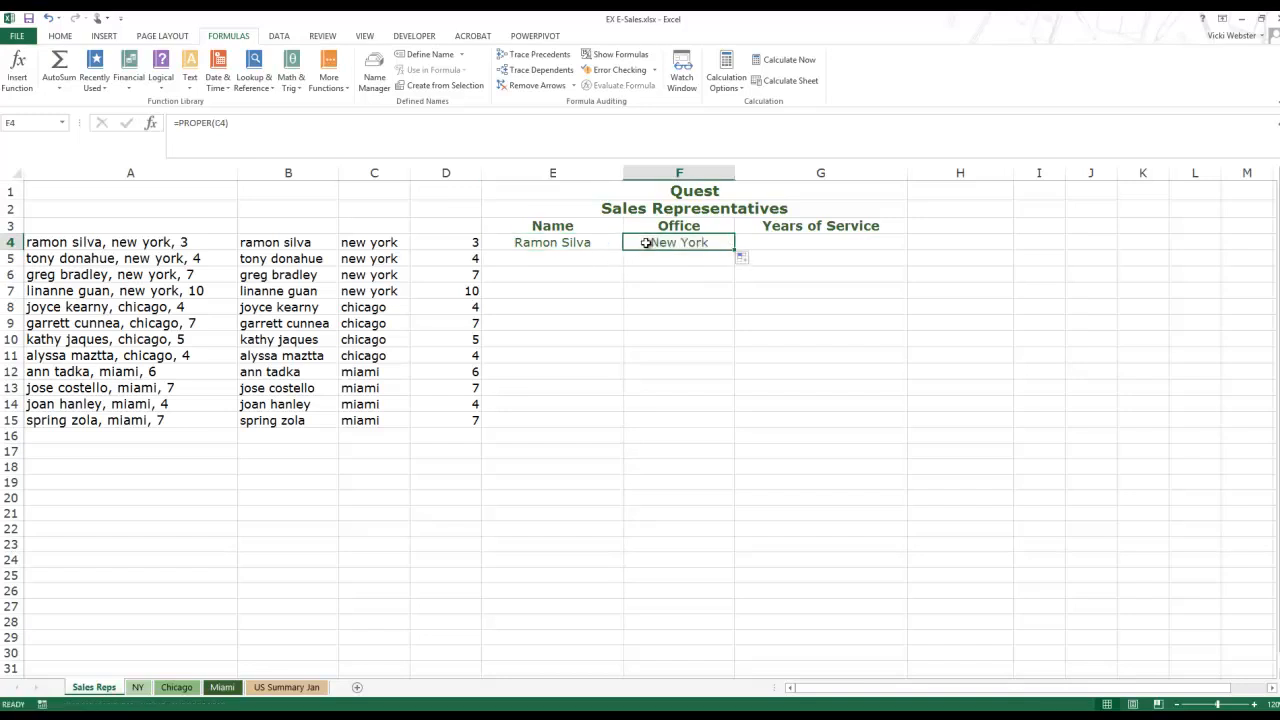
click(556, 240)
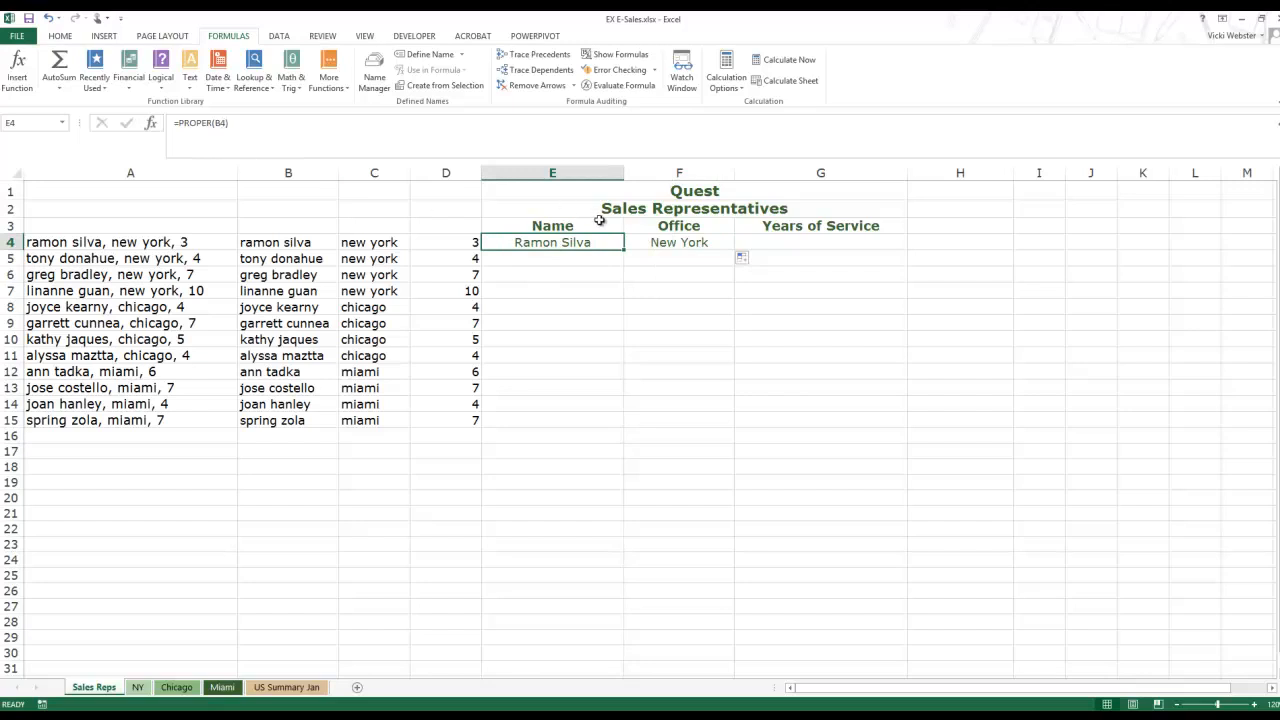
click(672, 243)
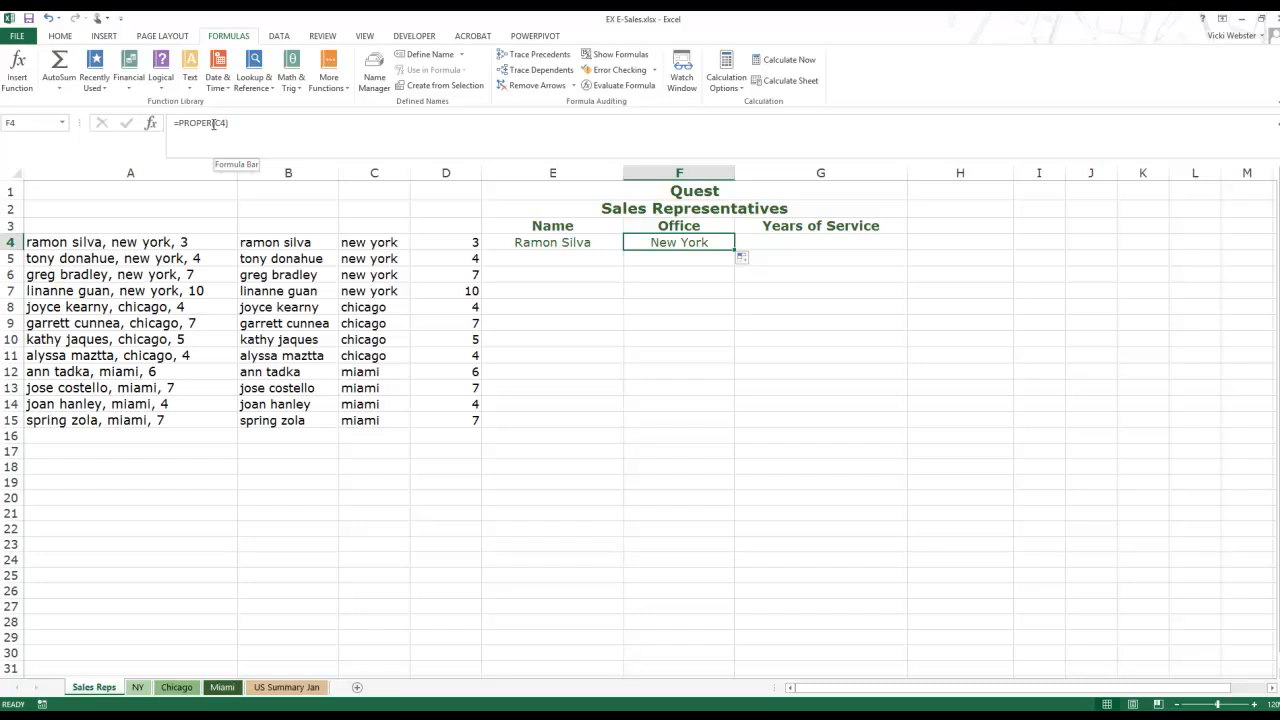
click(549, 243)
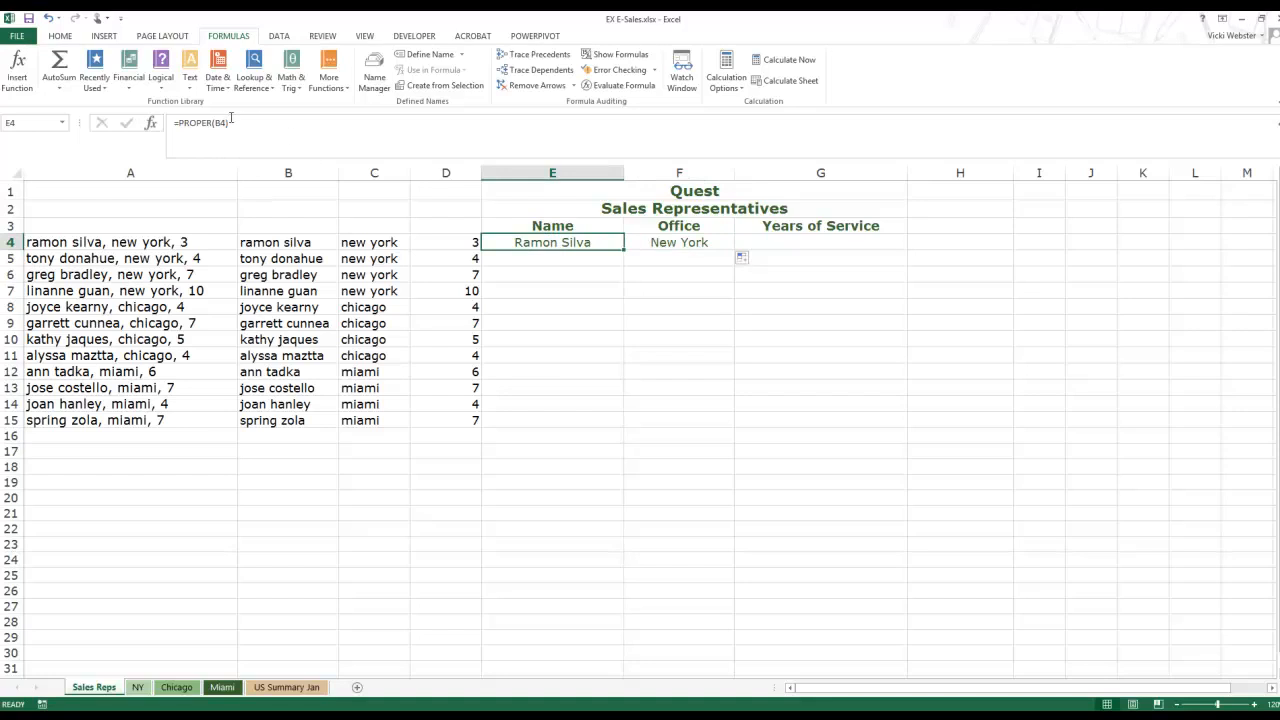
click(678, 243)
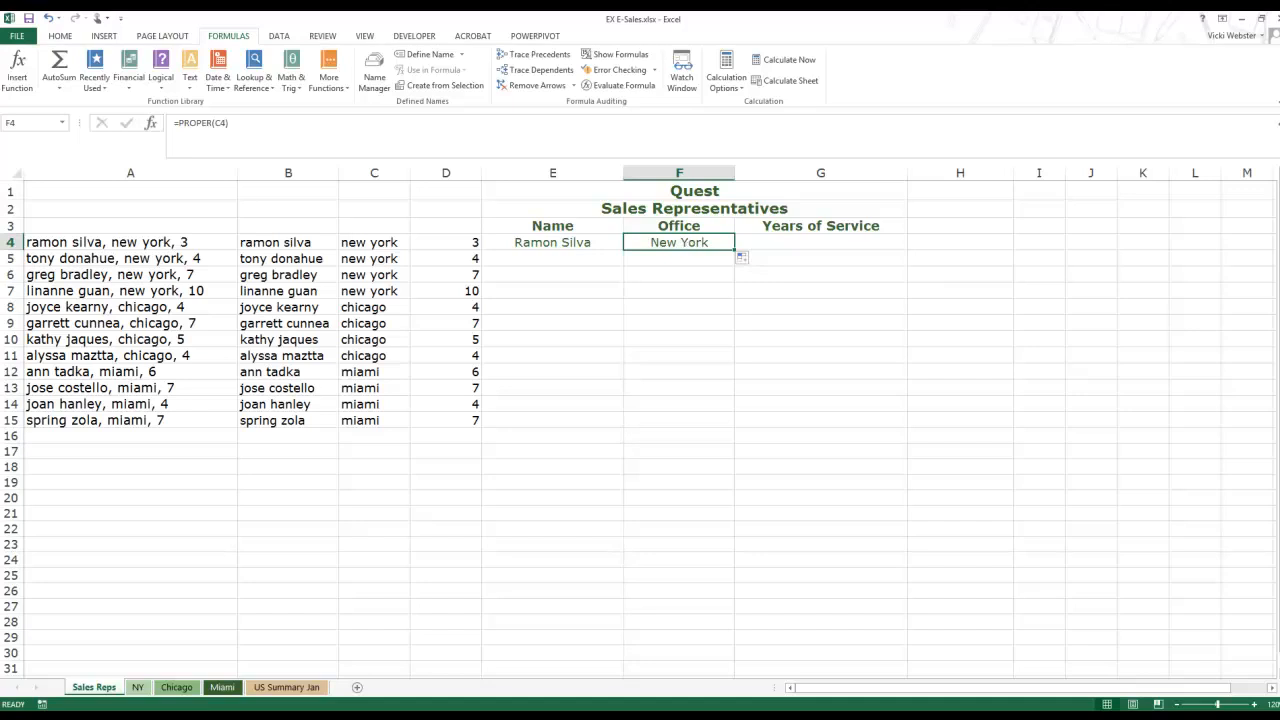
Step: Fill the E4:F4 PROPER formulas down to row 15
click(591, 243)
mouse_move(591, 243)
mouse_down()
mouse_move(690, 244)
mouse_move(726, 305)
mouse_move(710, 425)
mouse_up()
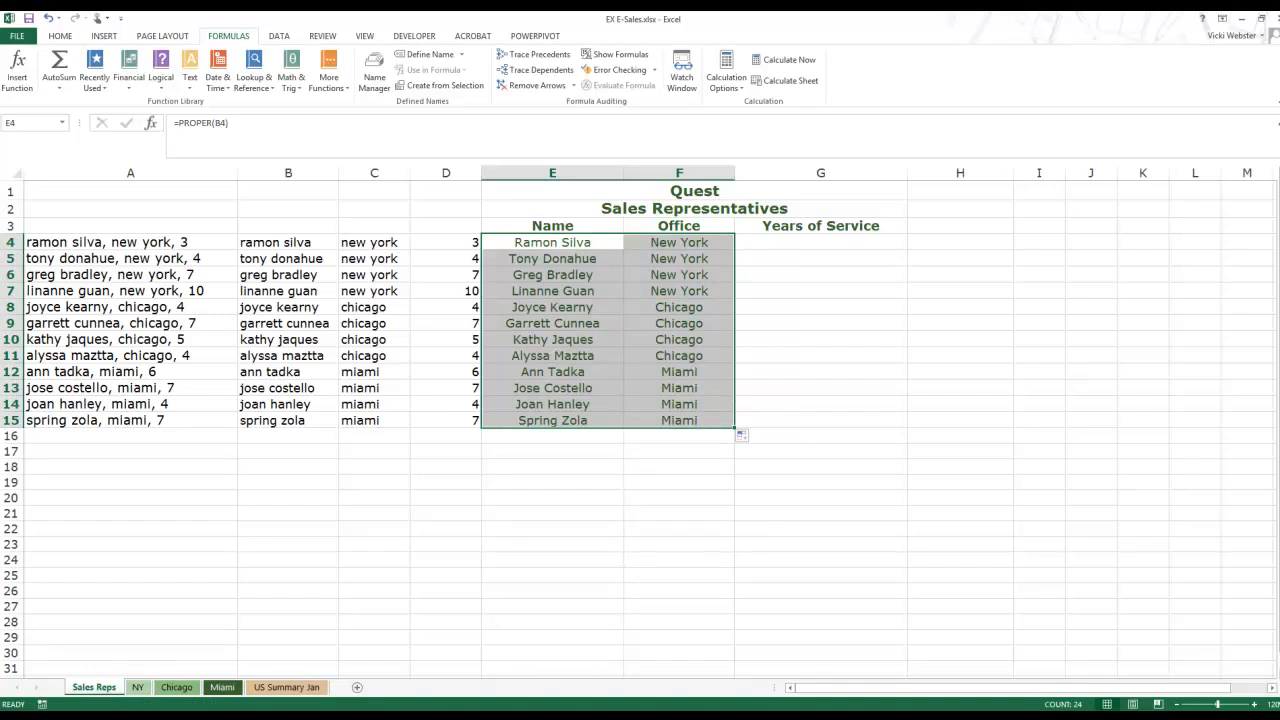
click(858, 249)
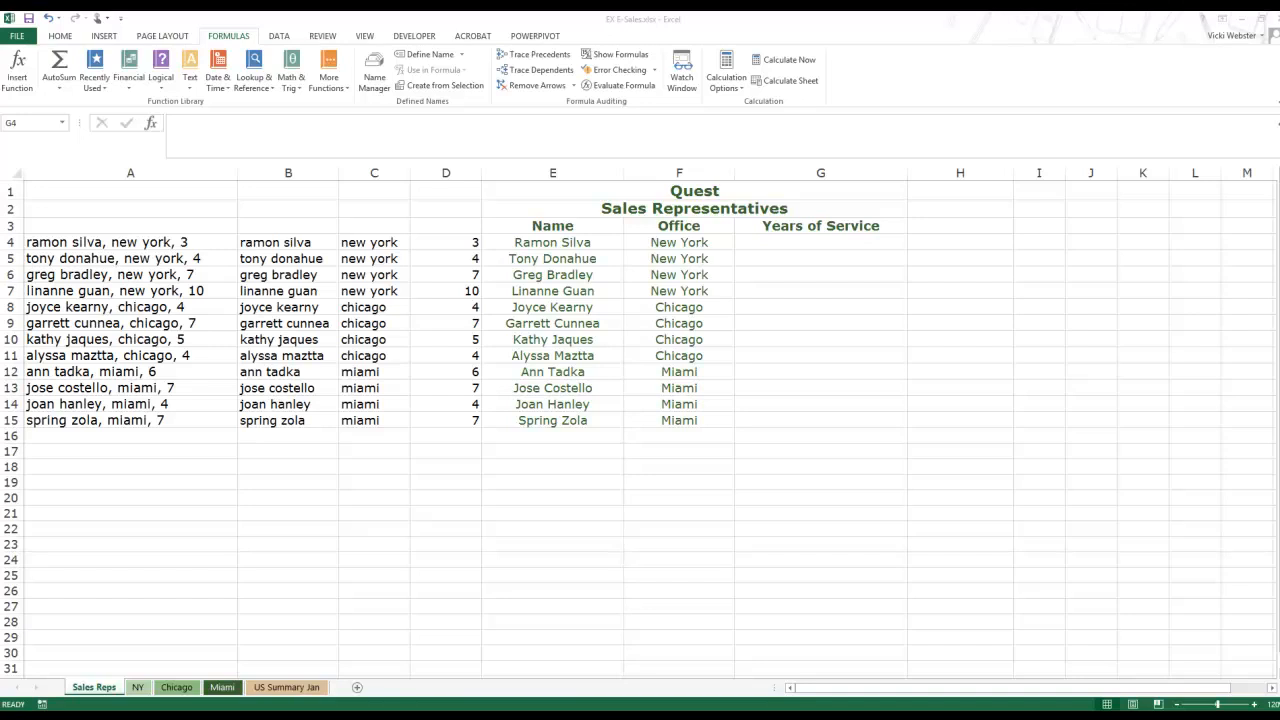
Step: Build a CONCATENATE formula in G4 joining D4 with "Years", then fill it down to G15
click(815, 247)
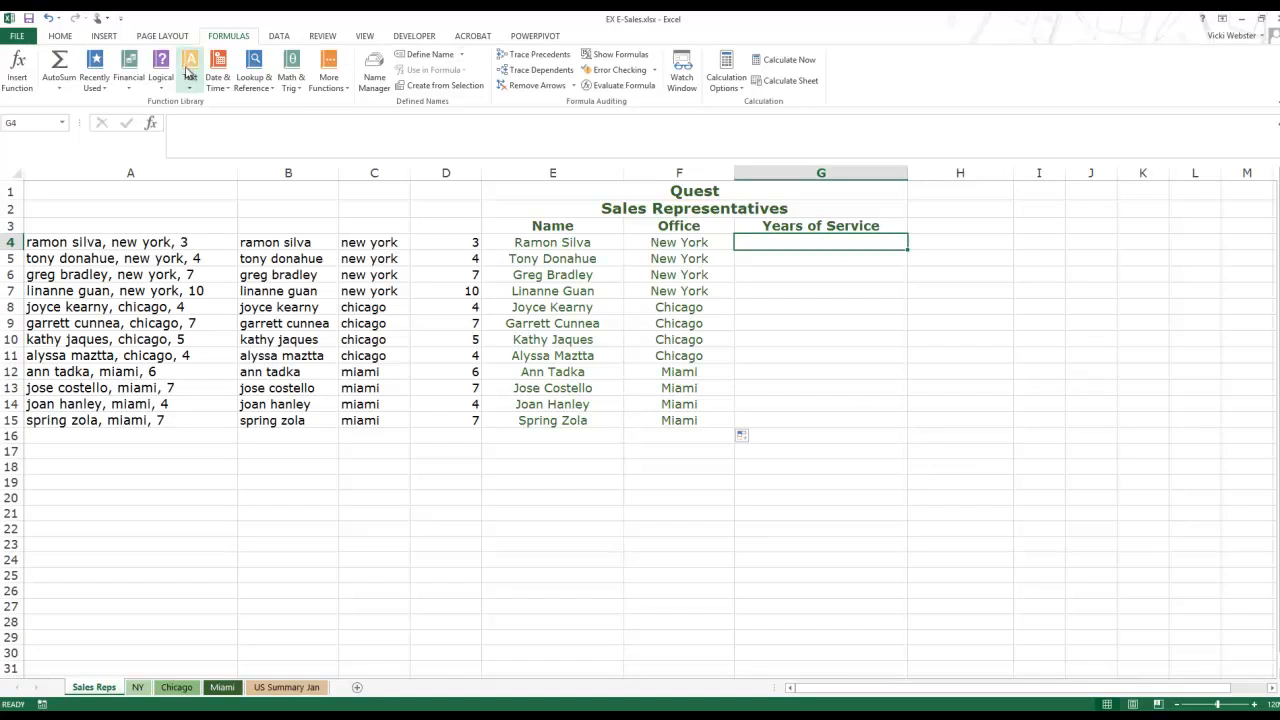
click(189, 72)
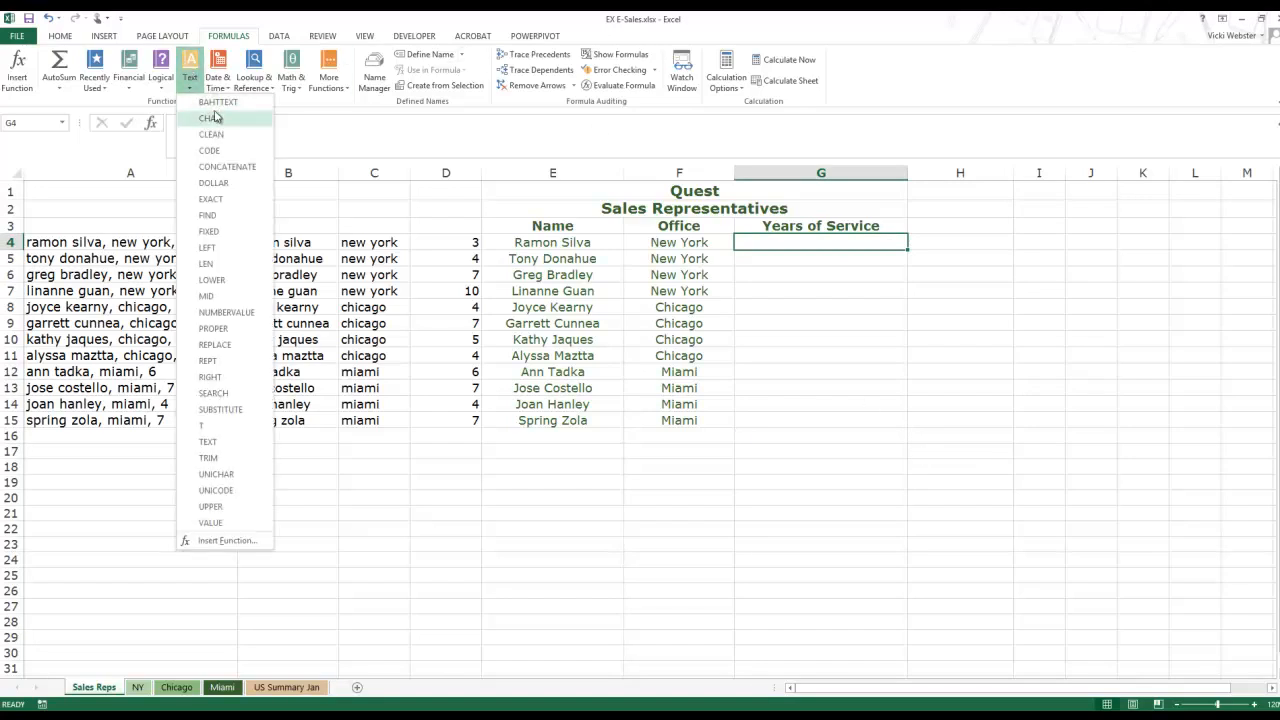
click(227, 166)
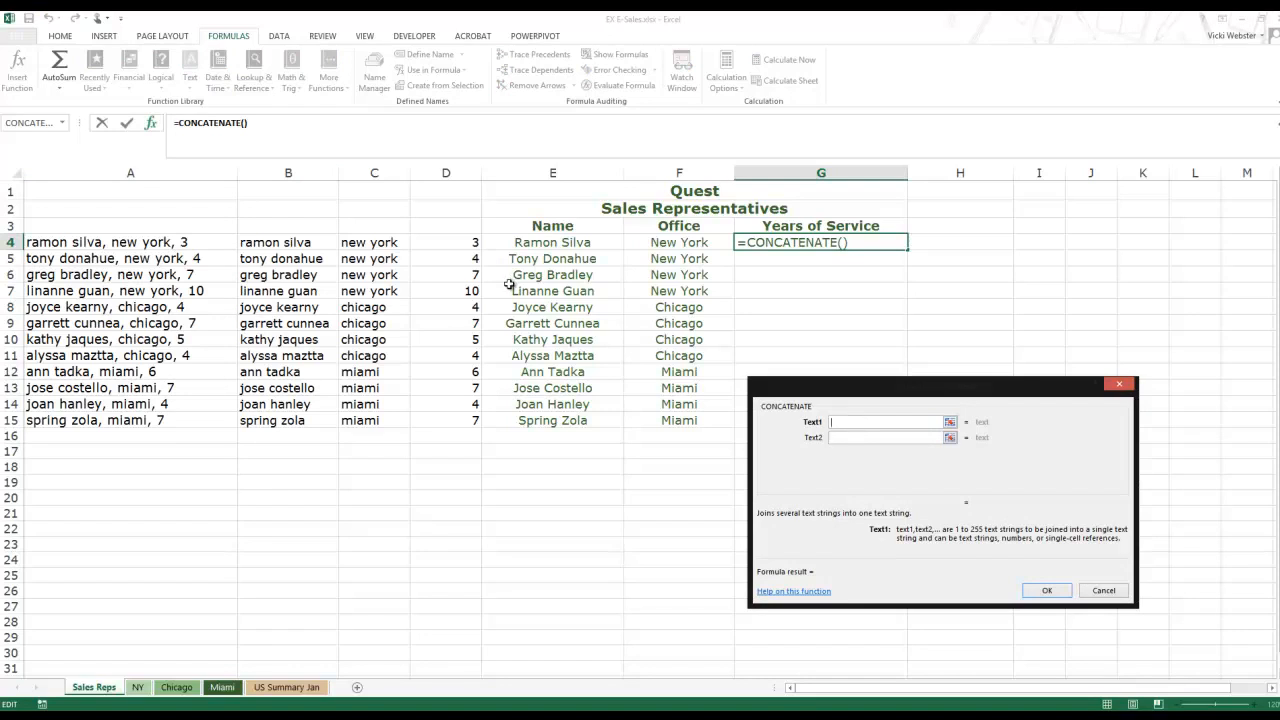
click(466, 243)
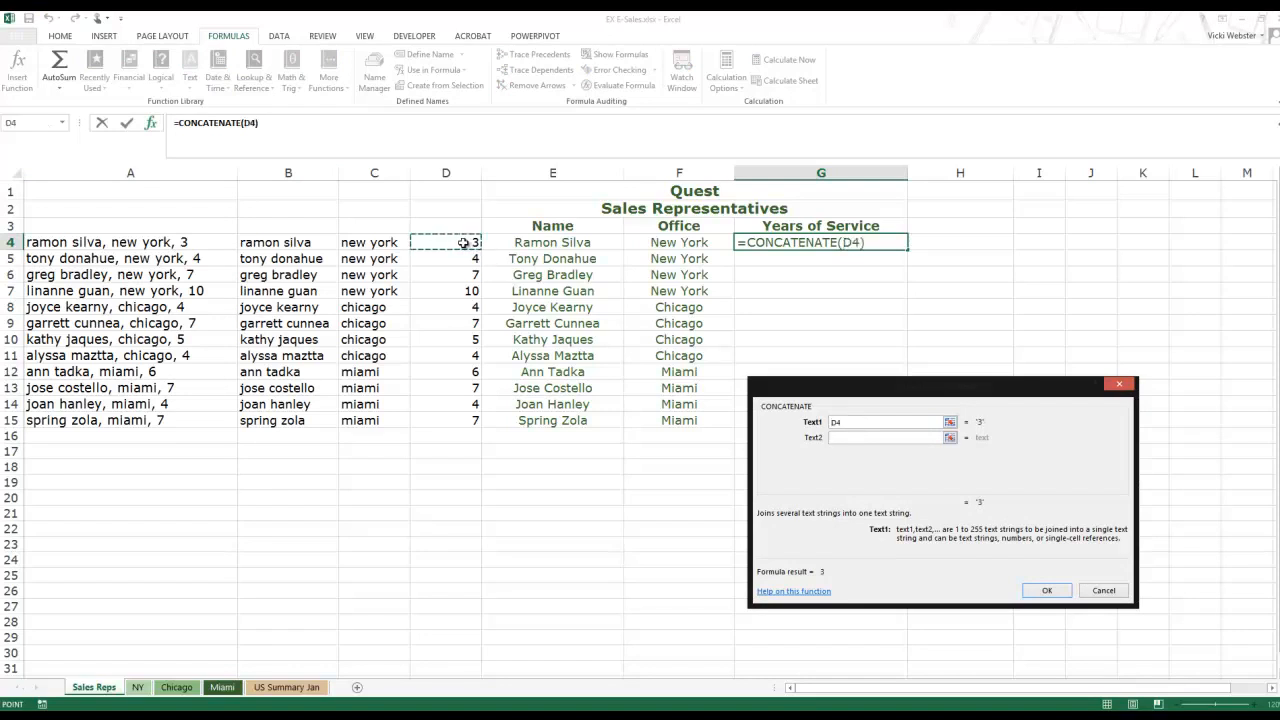
click(876, 439)
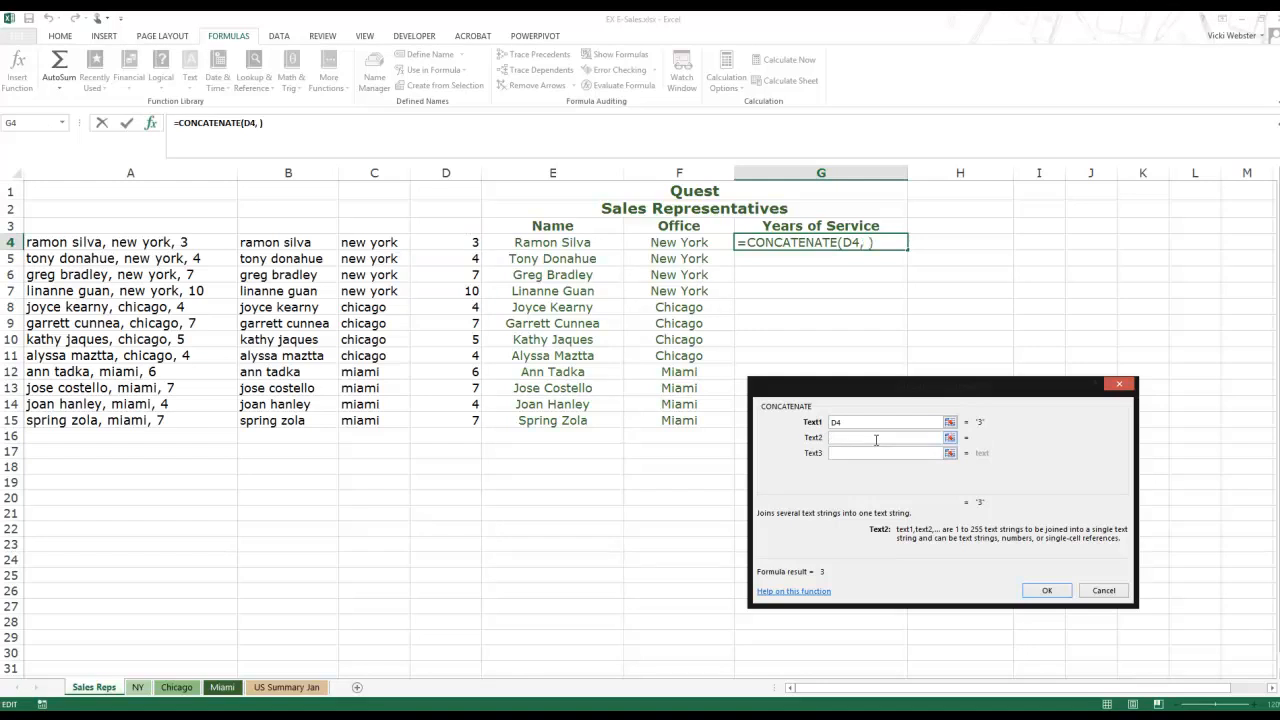
text(Year)
text(s)
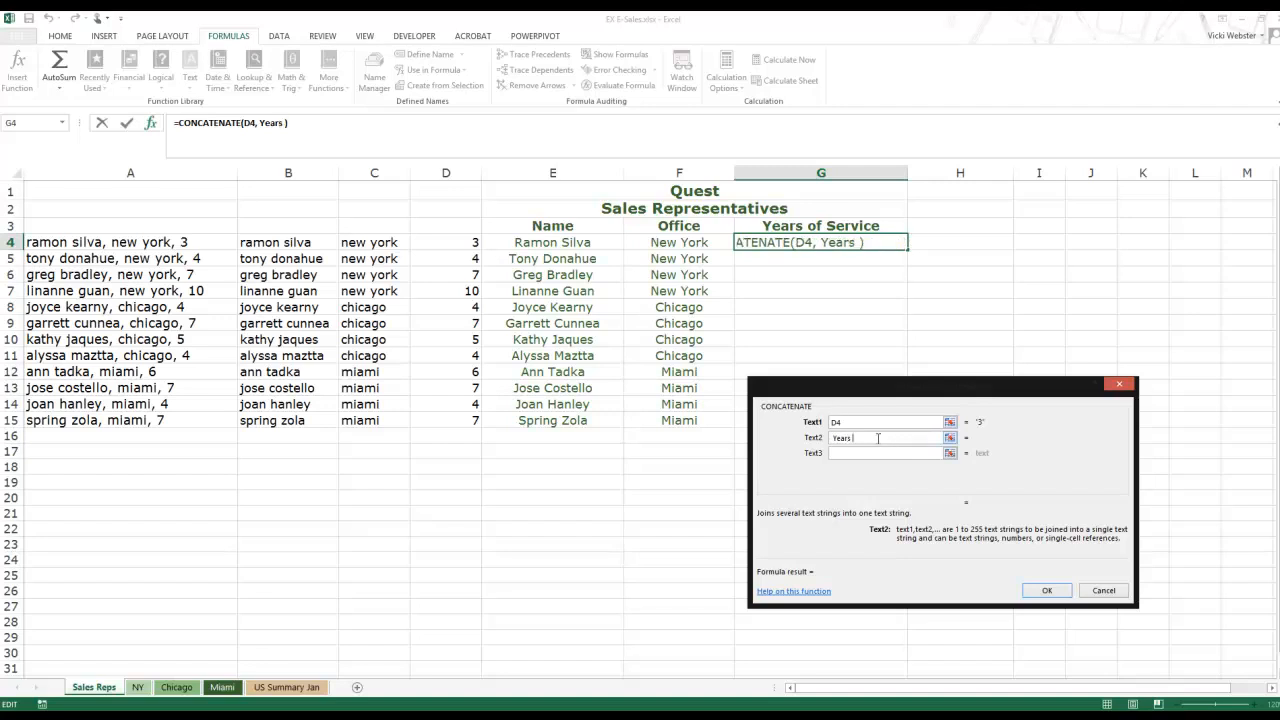
click(1047, 590)
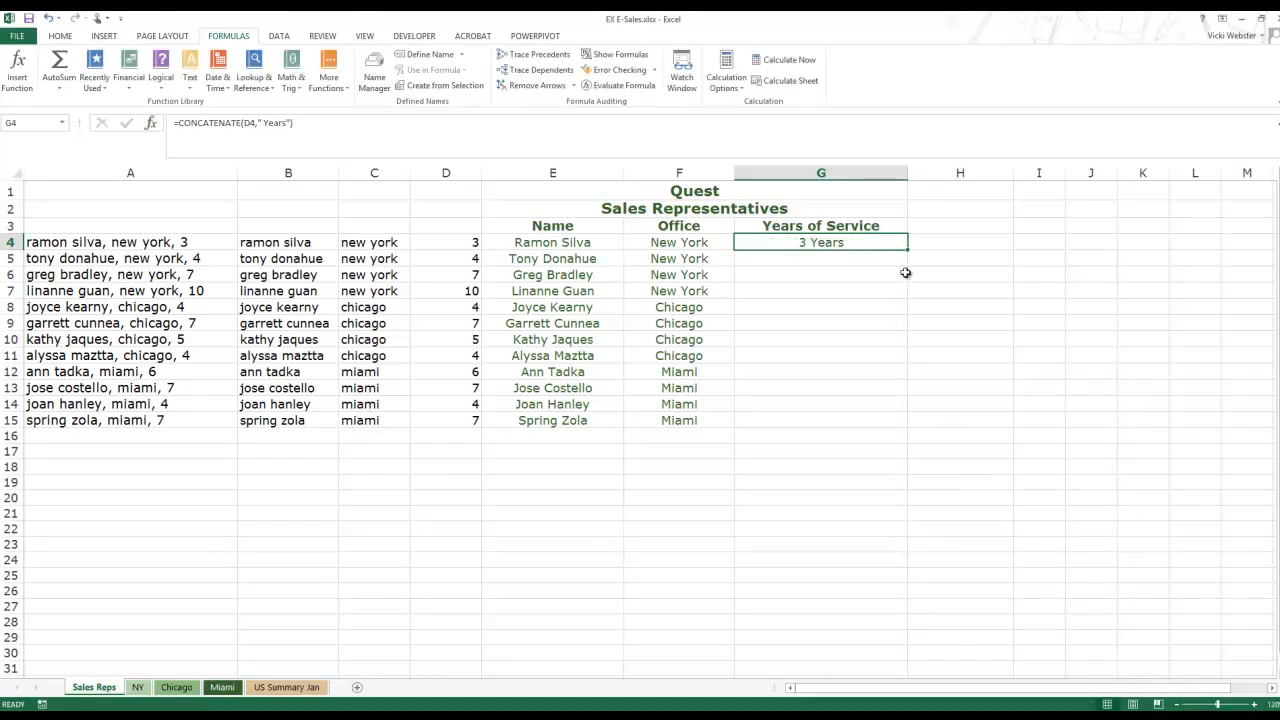
drag(907, 252, 894, 431)
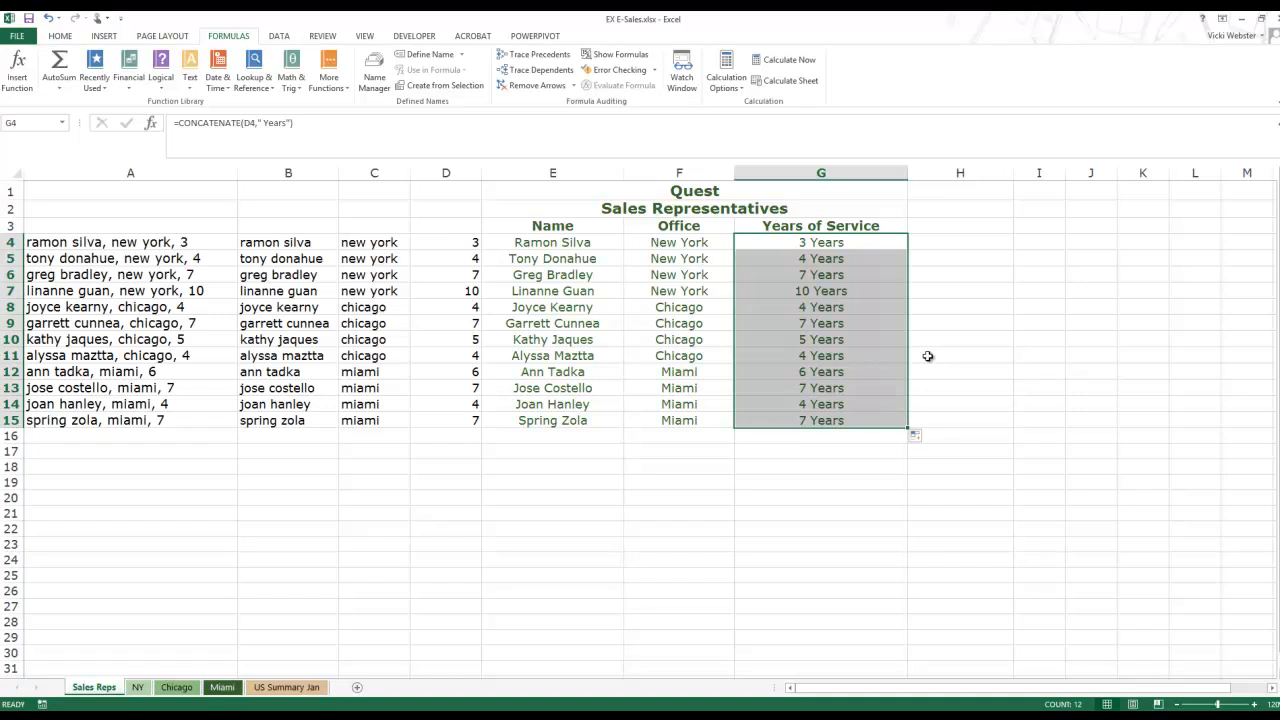
click(741, 468)
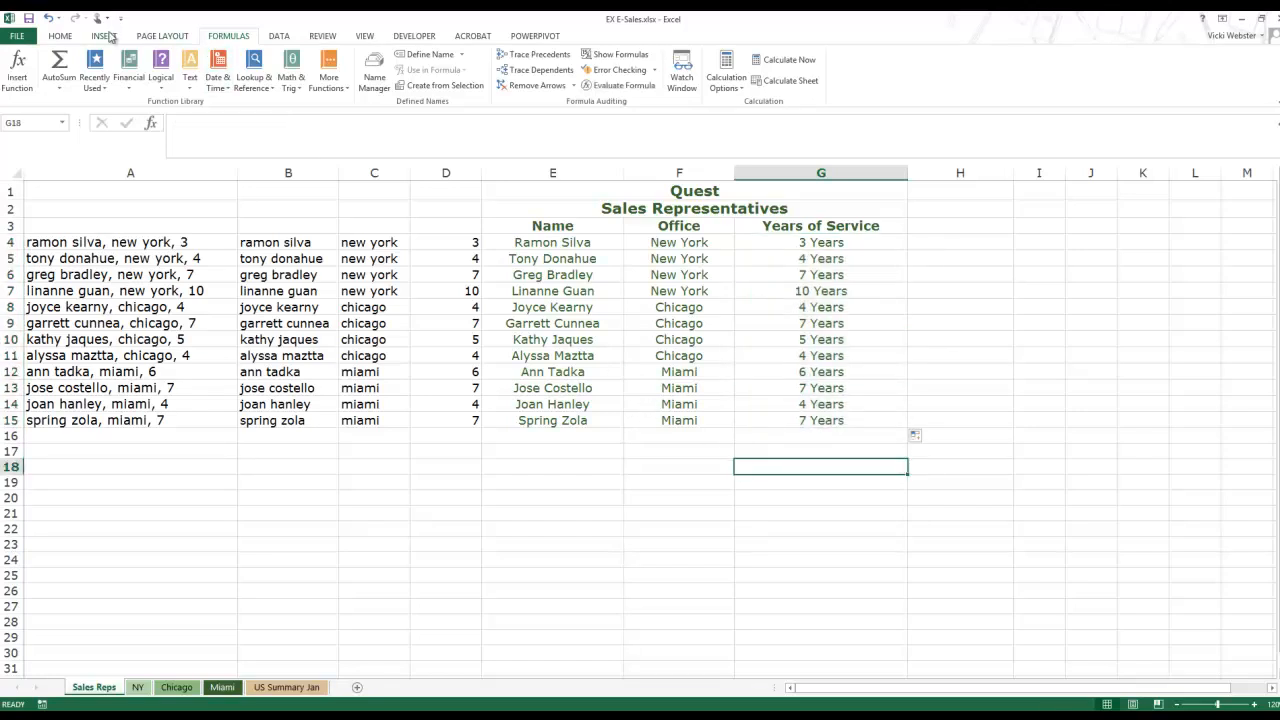
Step: Type the author's full name into the page footer via Insert > Header & Footer
click(100, 36)
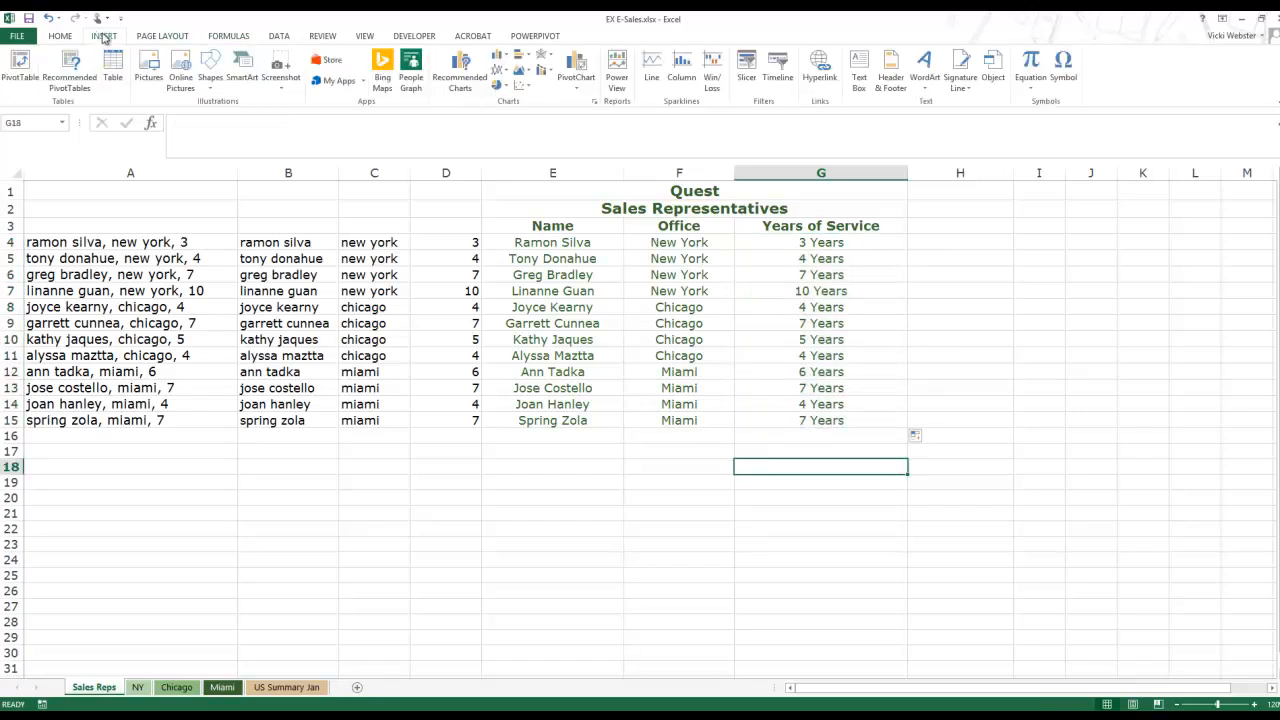
click(891, 85)
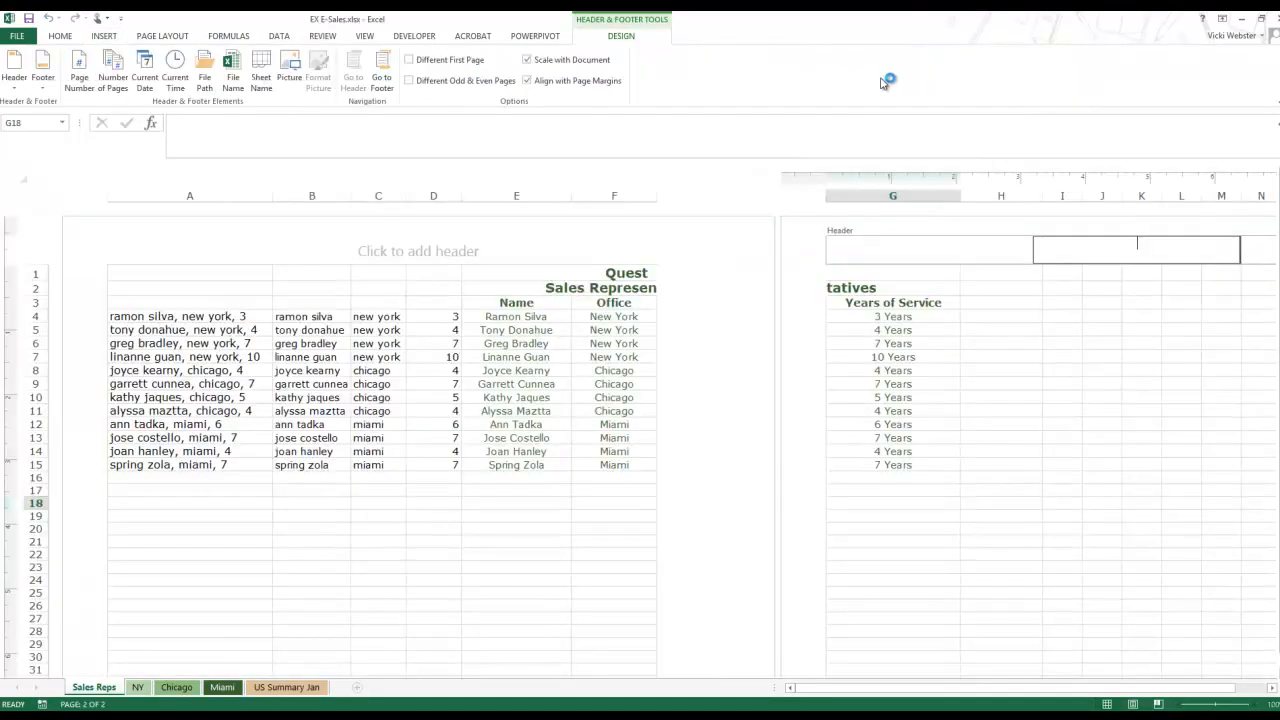
click(385, 70)
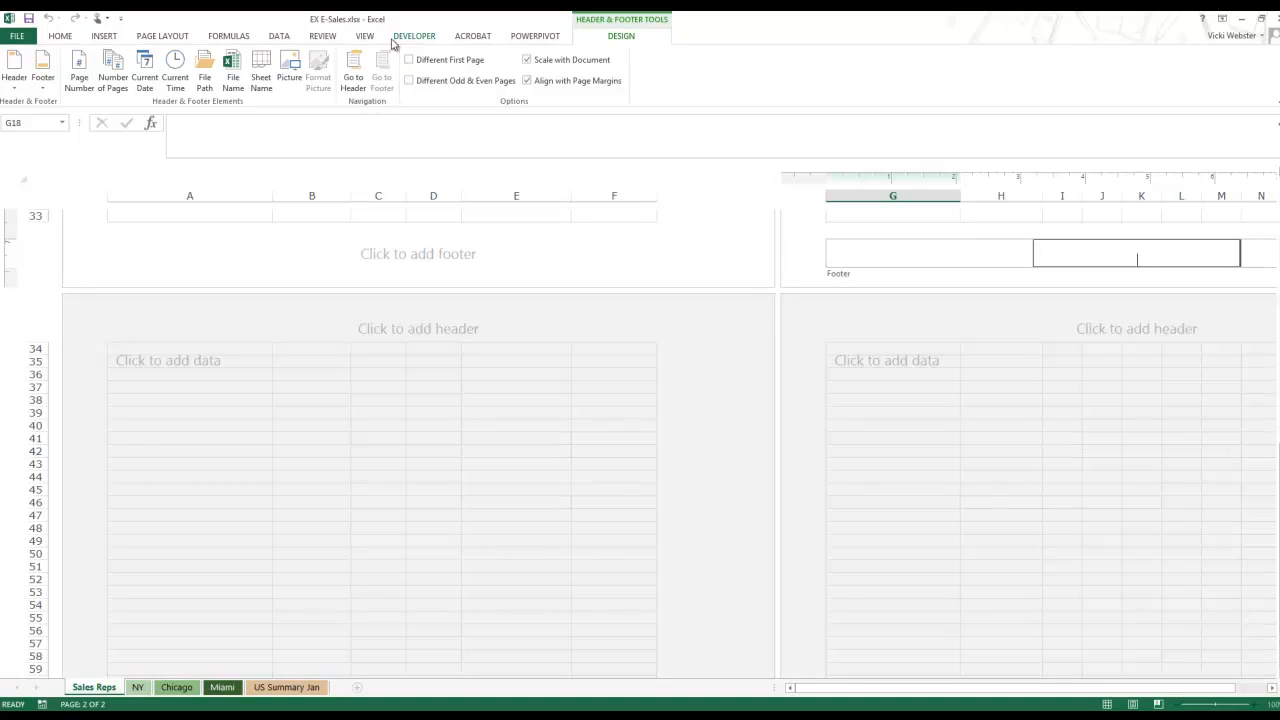
click(823, 223)
click(843, 216)
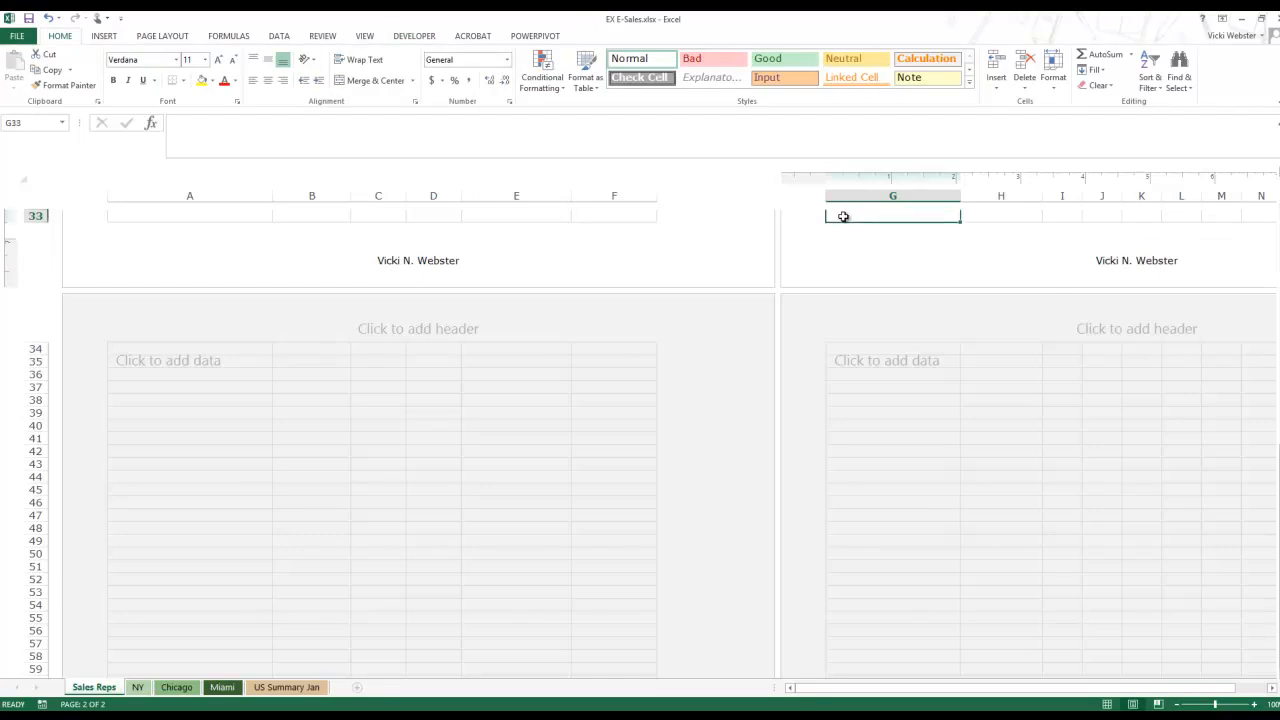
key(ctrl+Home)
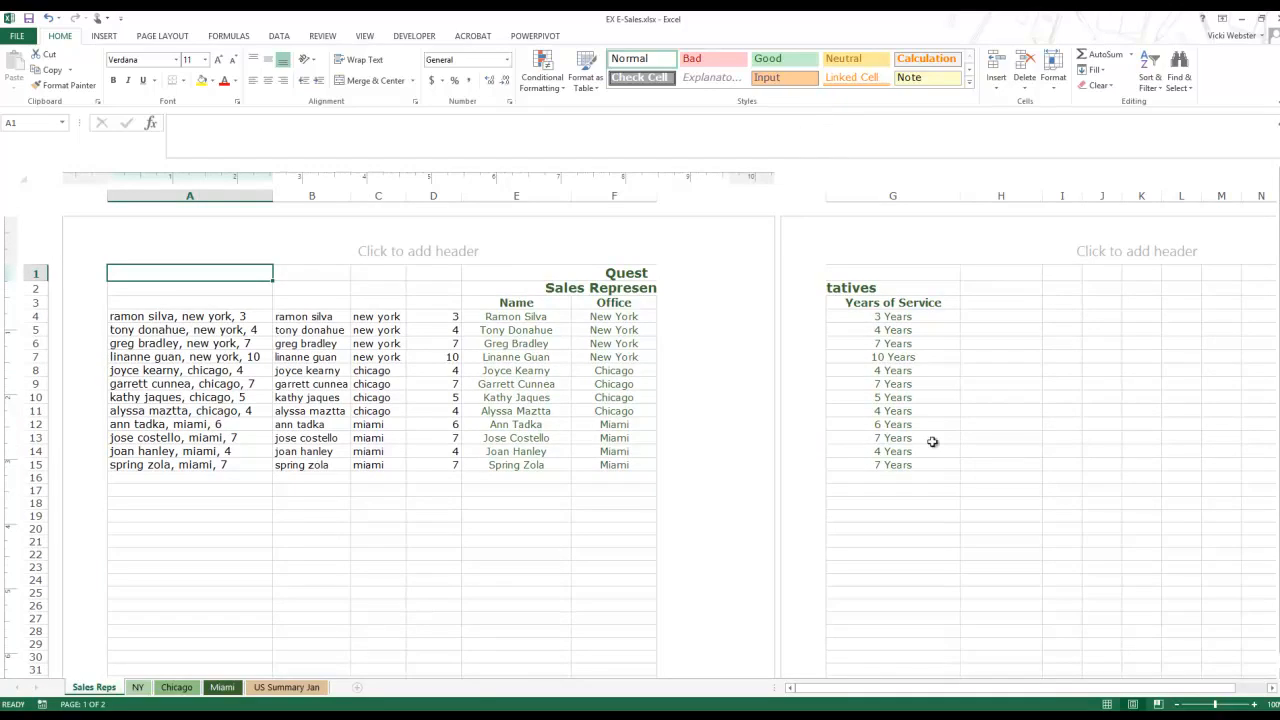
Step: Switch the sheet back to Normal view and select cell E4
click(1108, 705)
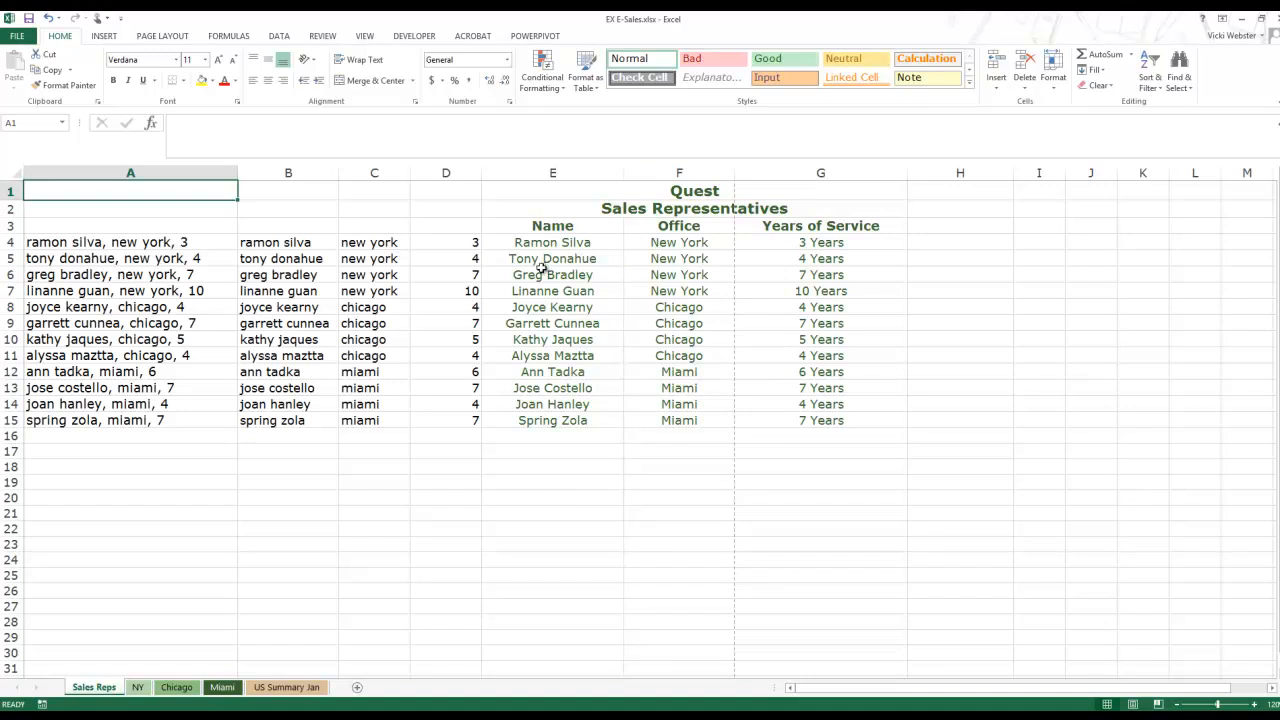
click(856, 274)
click(590, 243)
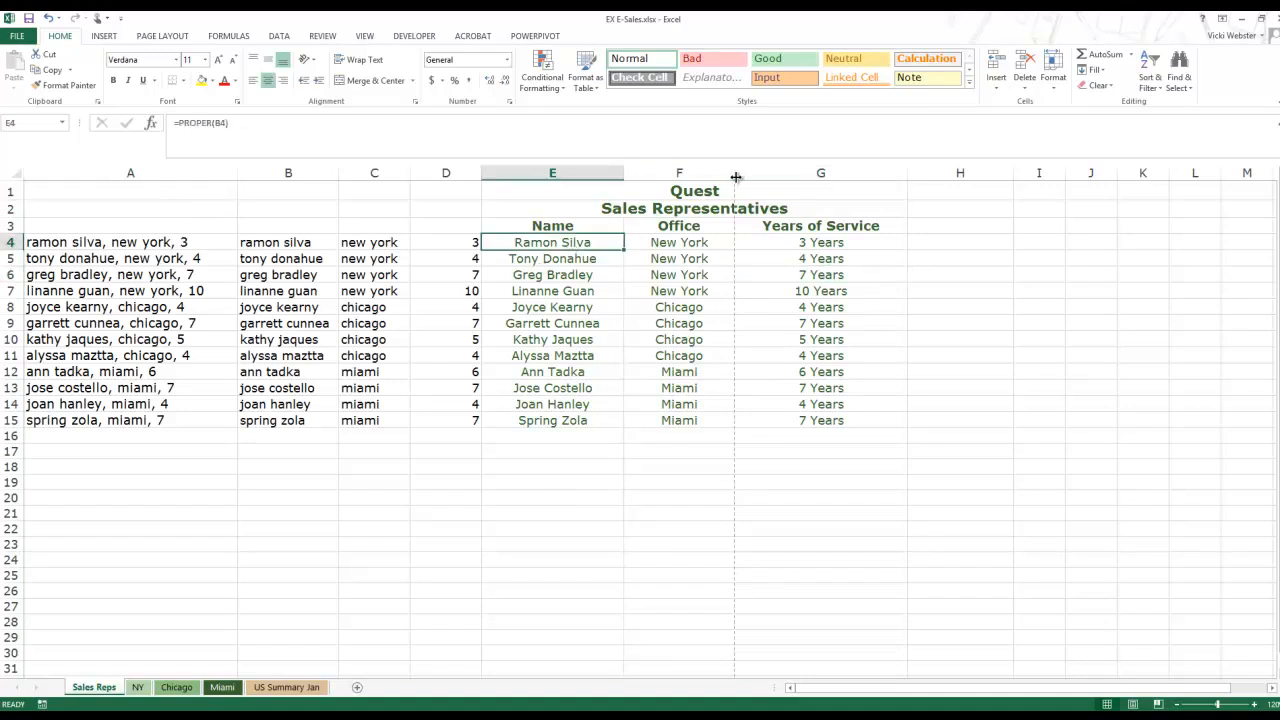